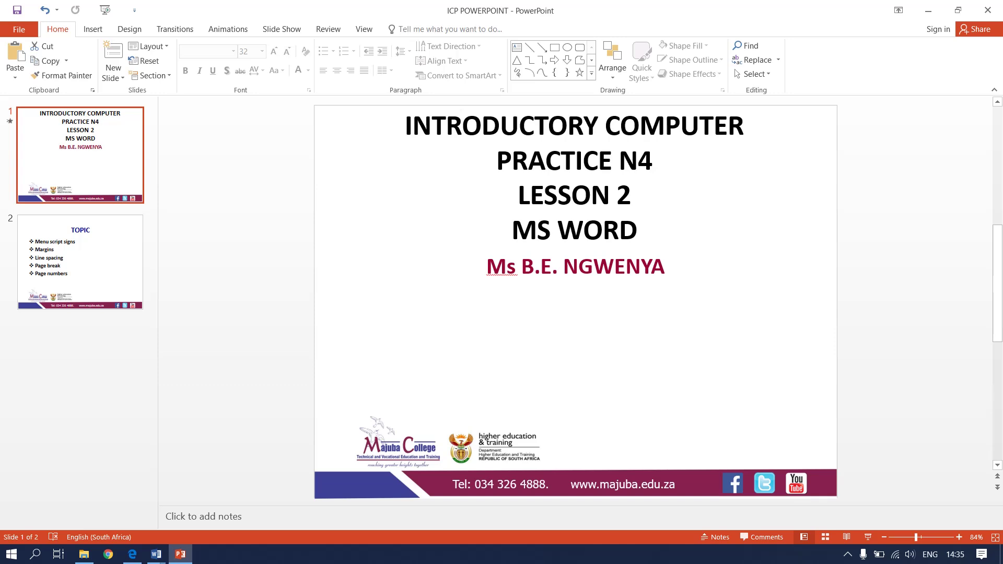
Show the TOPIC slide, then bring up and scroll the Question 2B instructions PDF
click(66, 272)
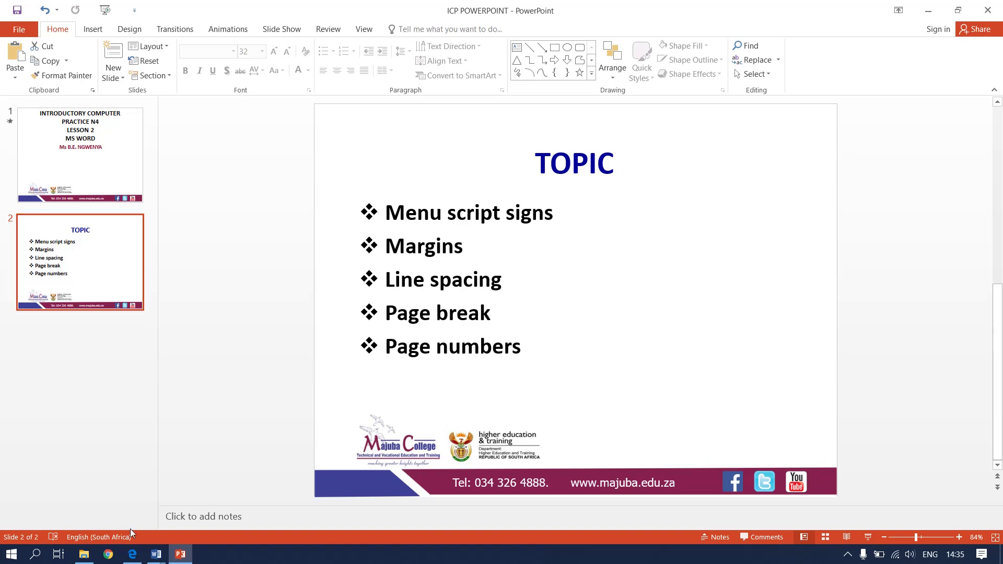
click(133, 556)
scroll(387, 408, down, 3)
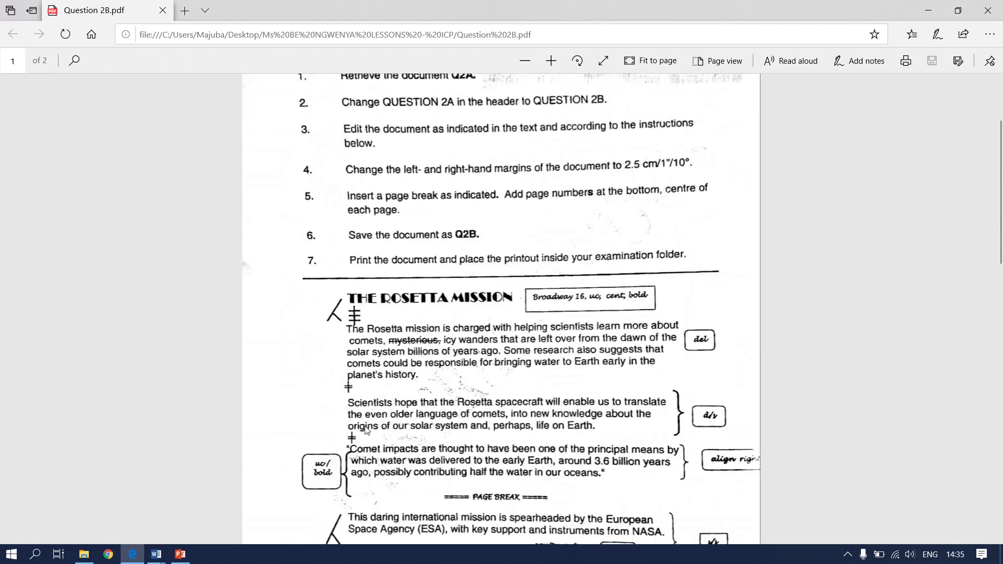
scroll(365, 426, up, 1)
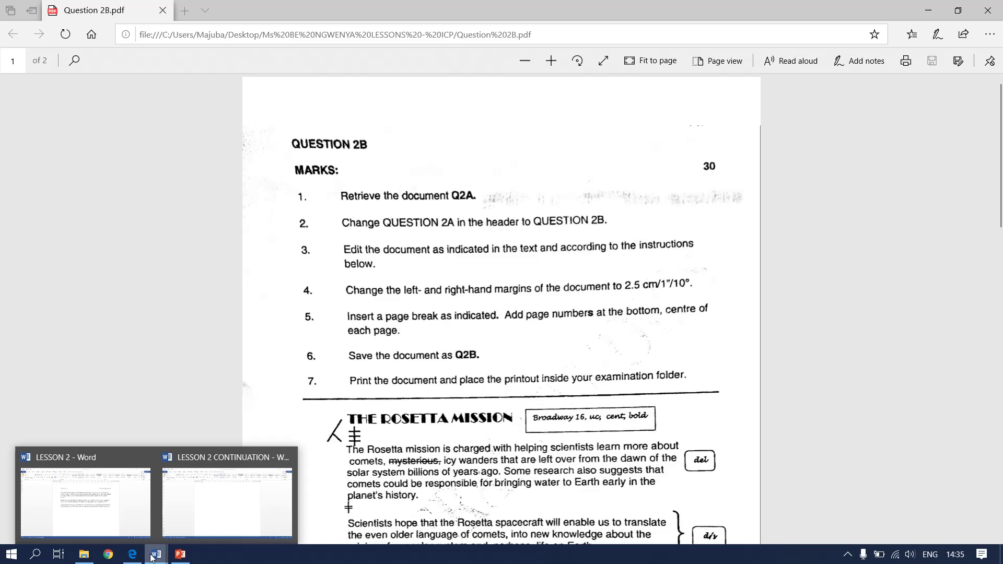
Review the top of the Question 2B PDF, then switch to the LESSON 2 Word document
key(alt+Tab)
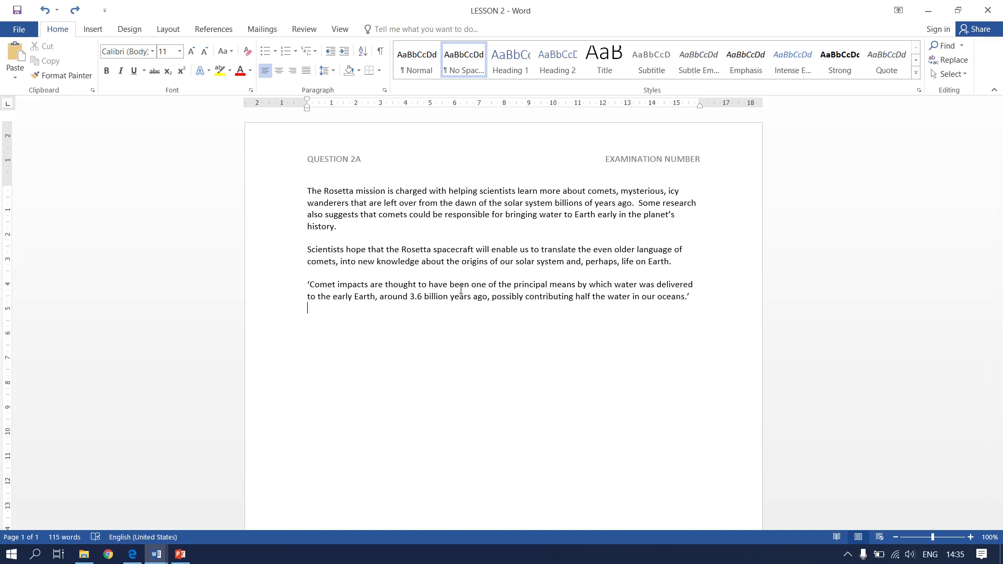
click(134, 559)
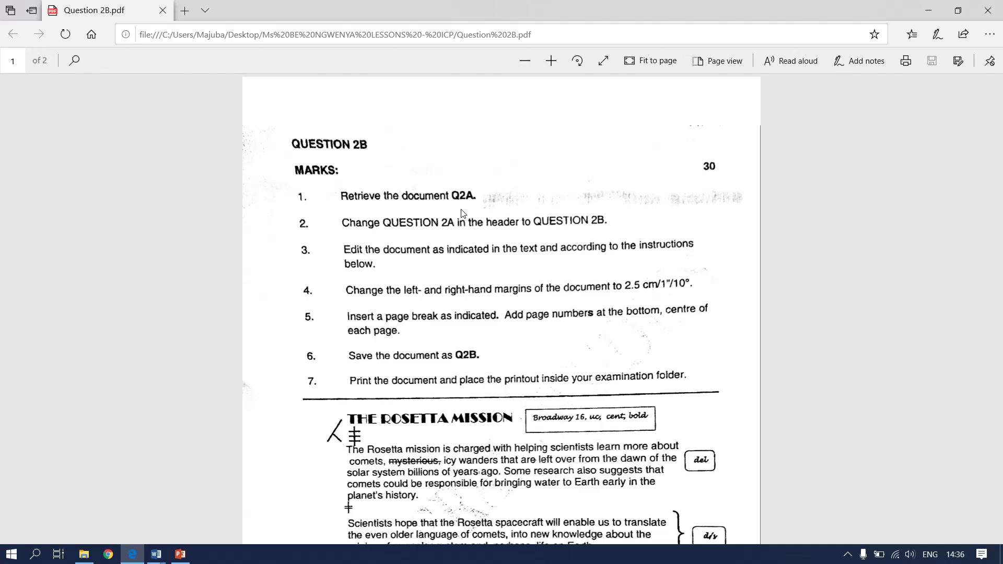
click(156, 554)
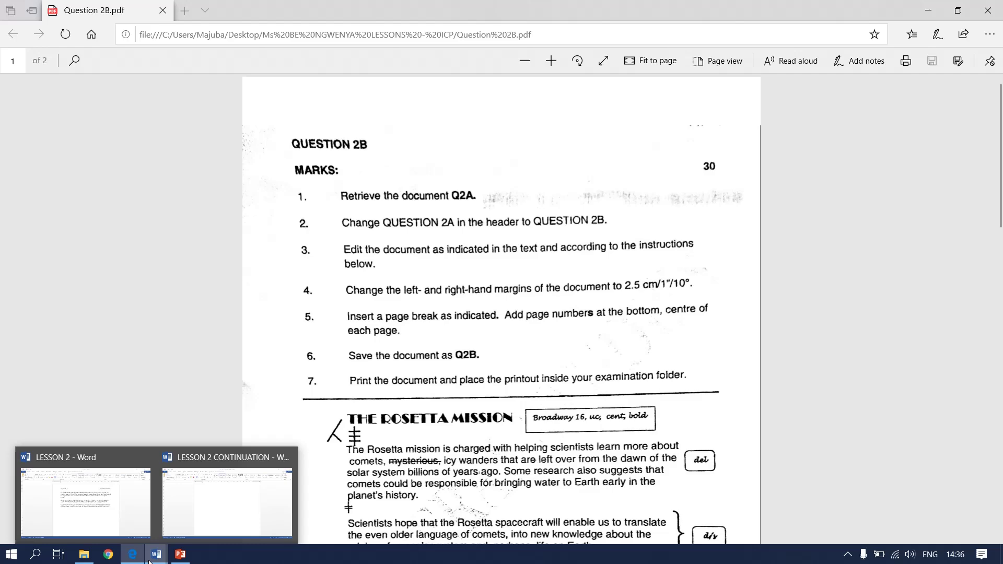
Change the LESSON 2 page header from QUESTION 2A to QUESTION 2B
click(128, 495)
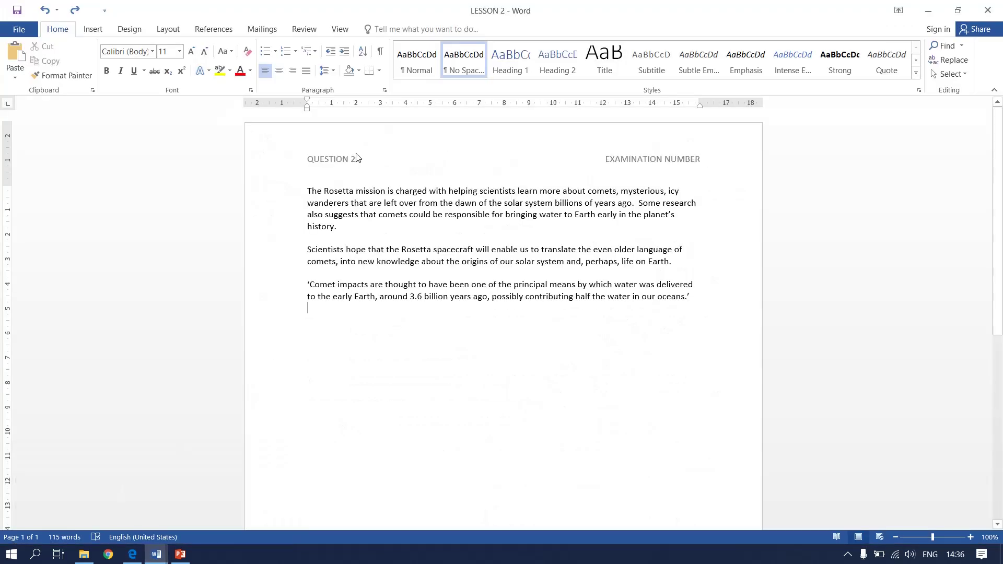
double_click(369, 162)
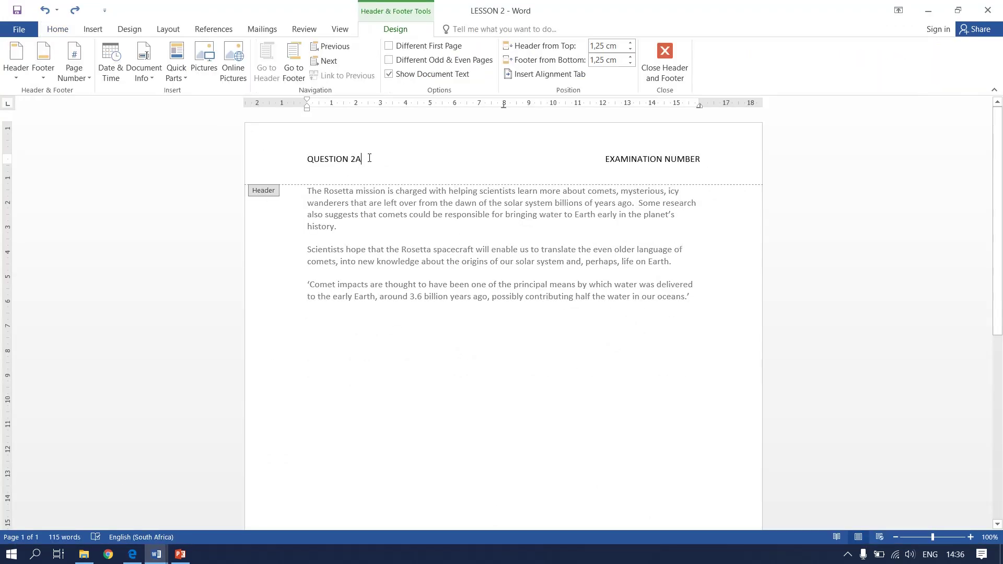
key(BackSpace)
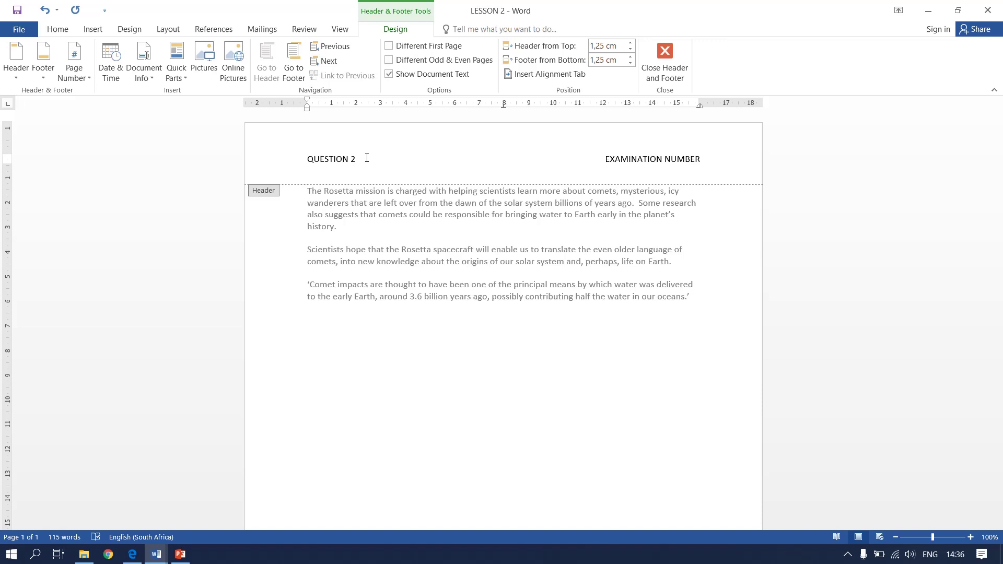
text(B)
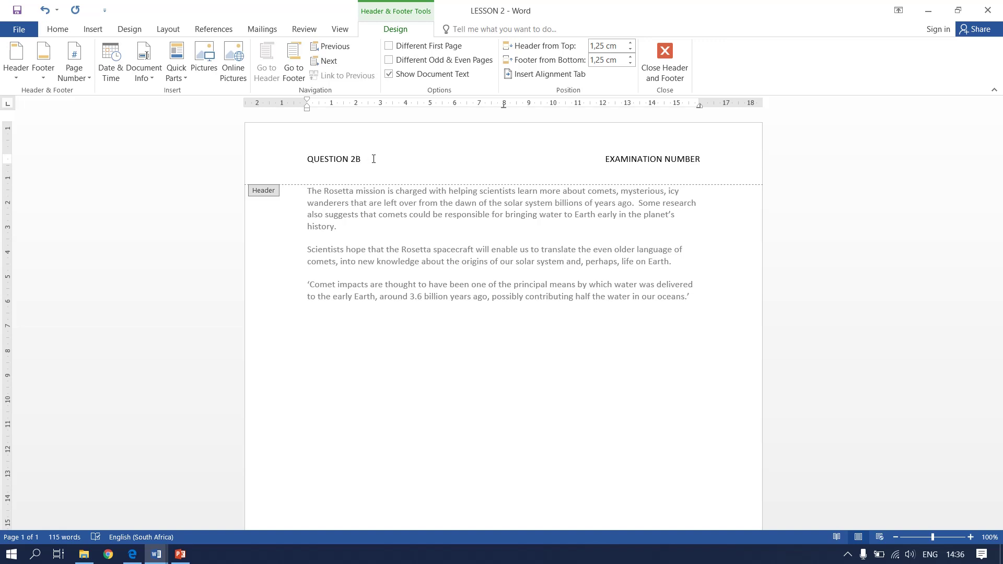
click(664, 67)
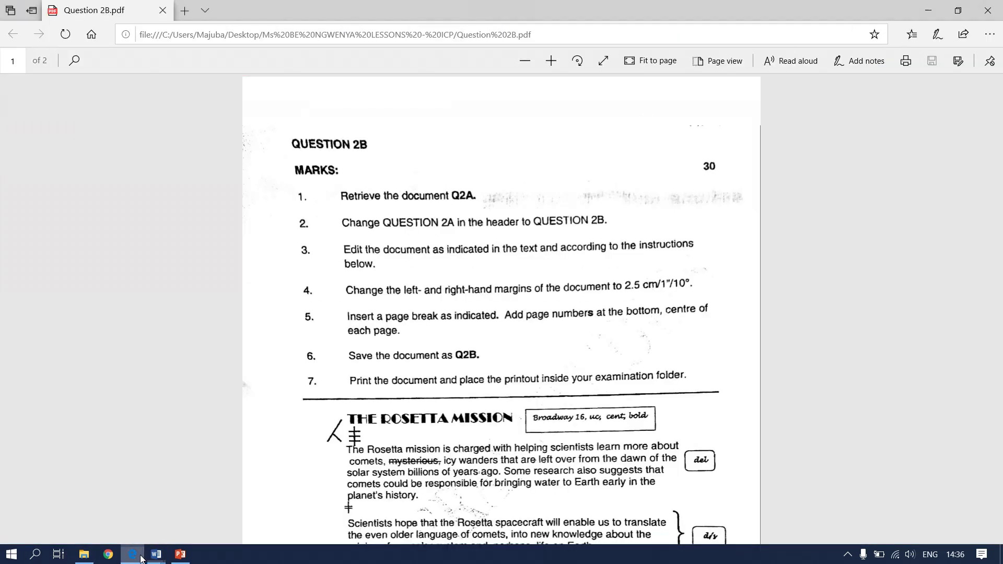
click(140, 558)
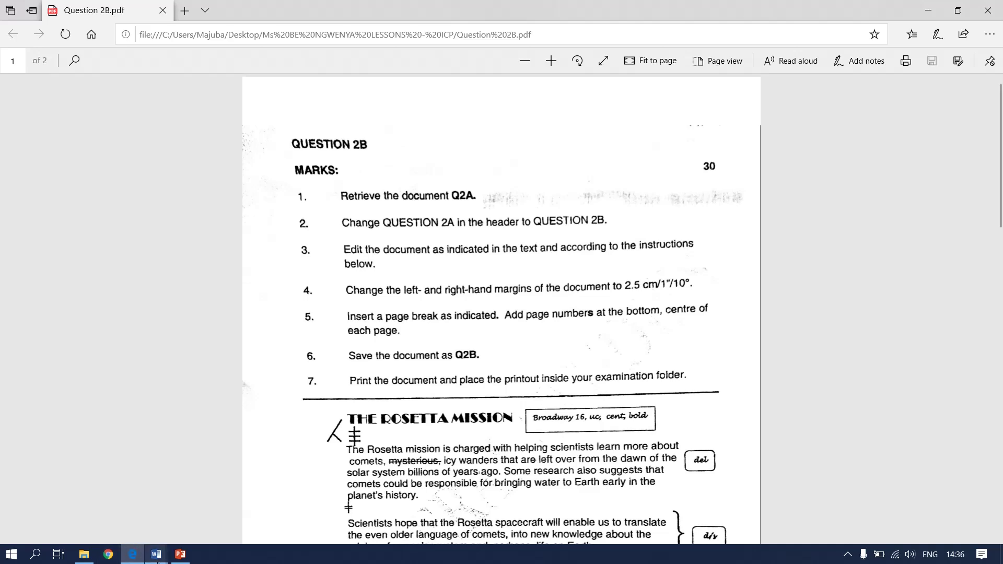
Set the left page margin to 2,5 cm through Custom Margins
mouse_move(156, 555)
click(86, 501)
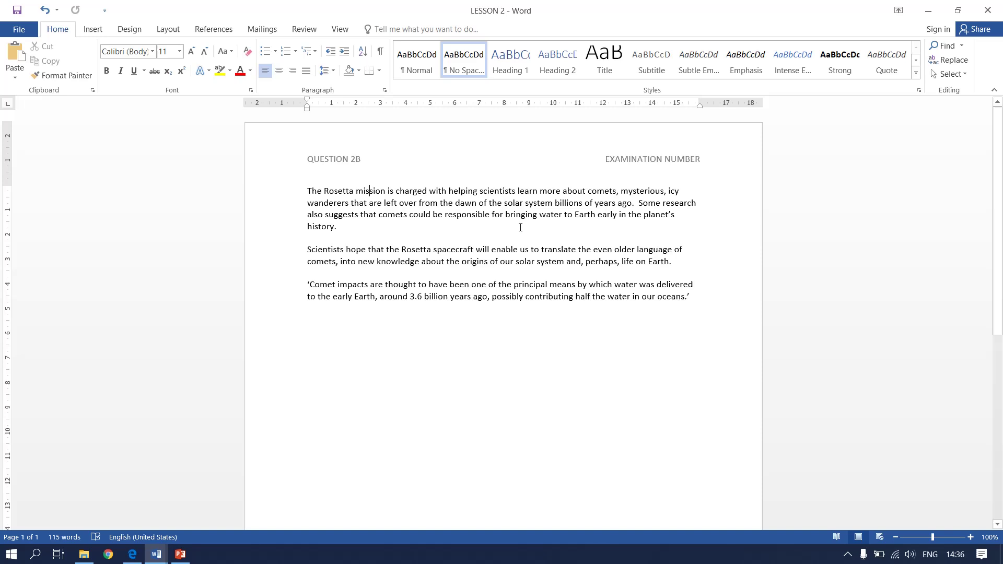
click(163, 32)
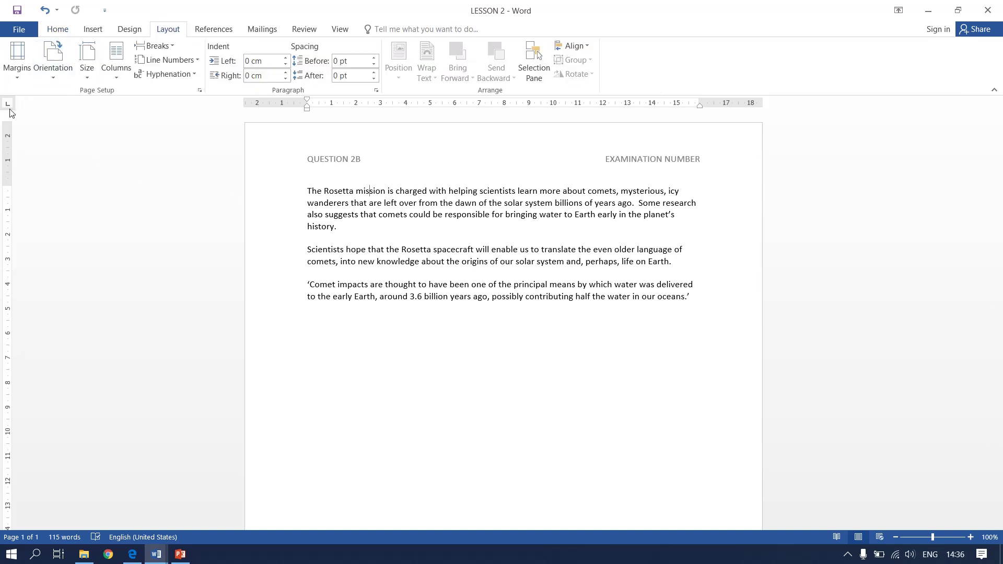
click(22, 74)
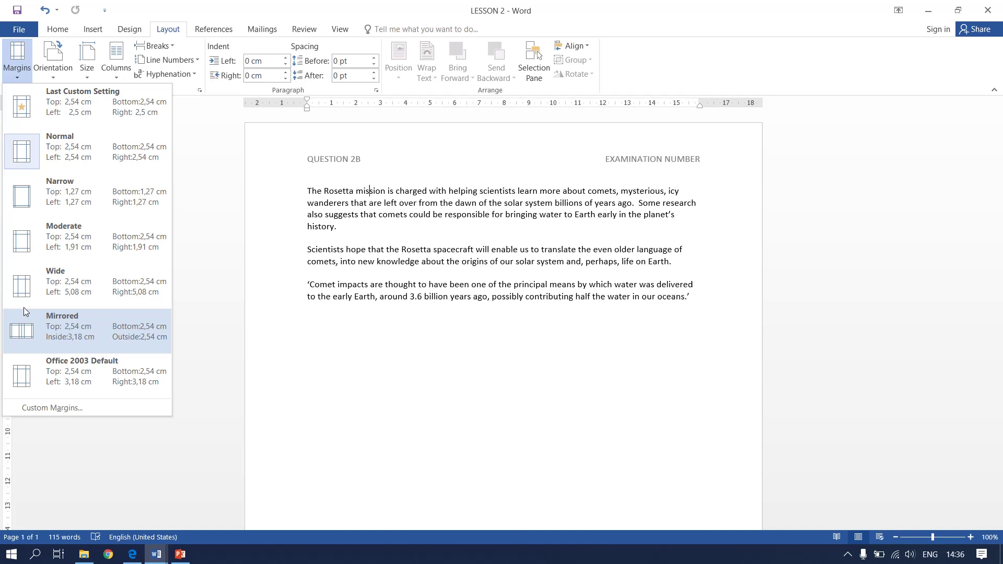
click(37, 409)
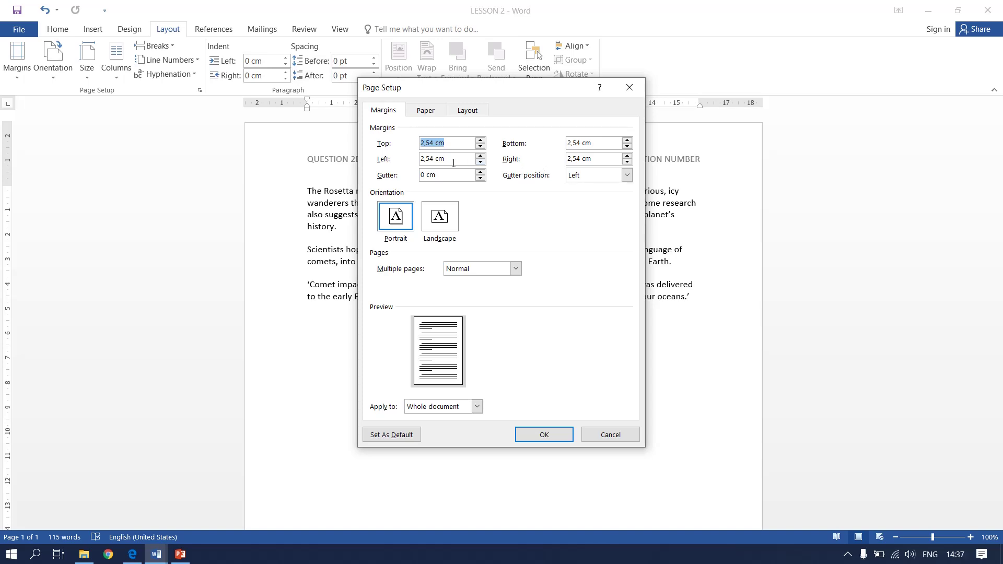
click(434, 160)
key(BackSpace)
key(BackSpace)
click(547, 435)
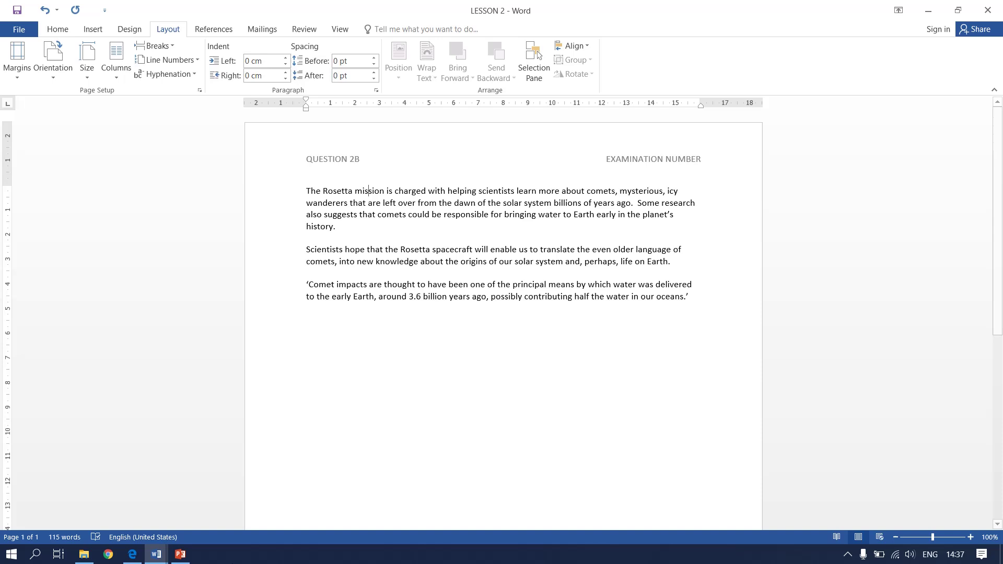
click(132, 554)
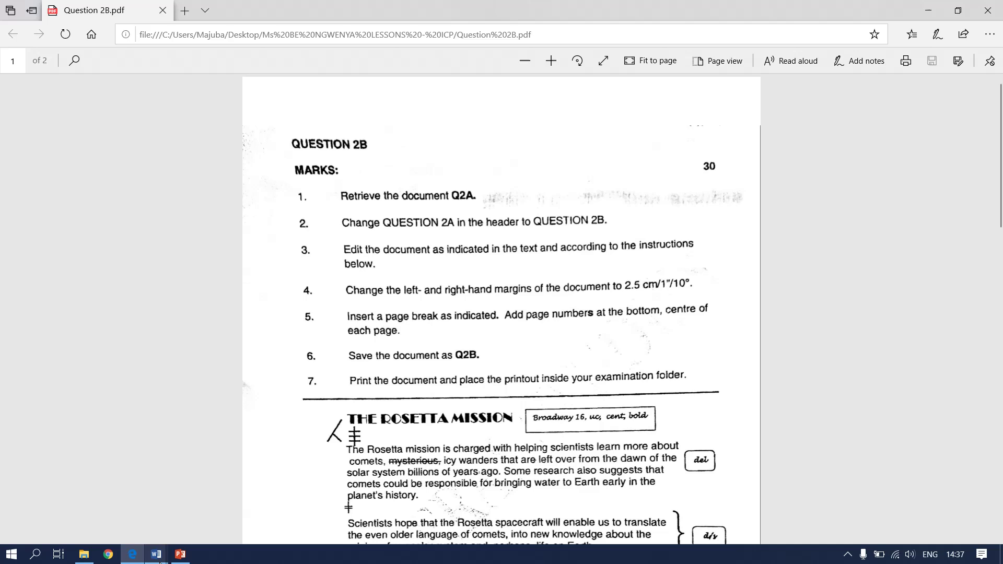
mouse_move(160, 562)
click(126, 522)
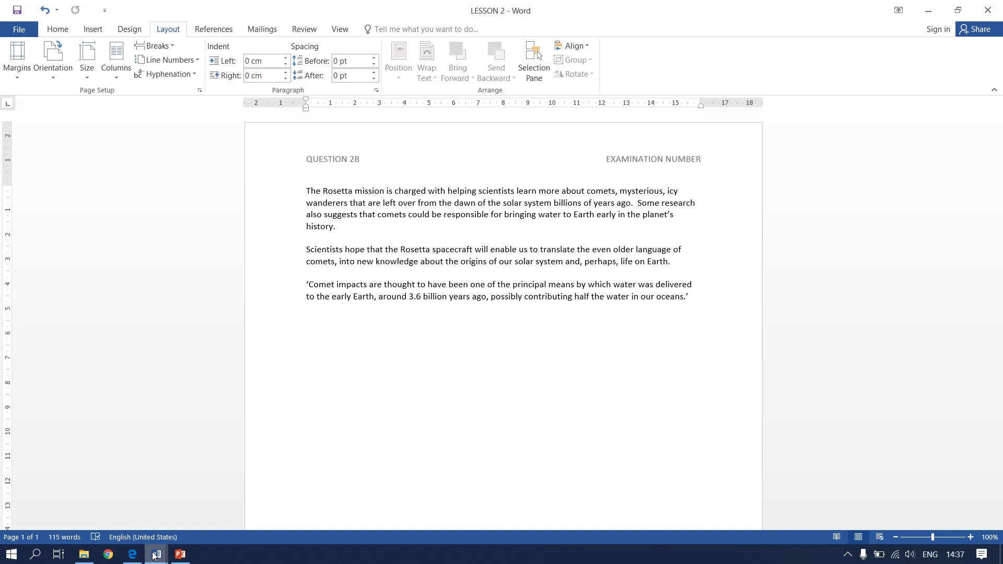
mouse_move(154, 557)
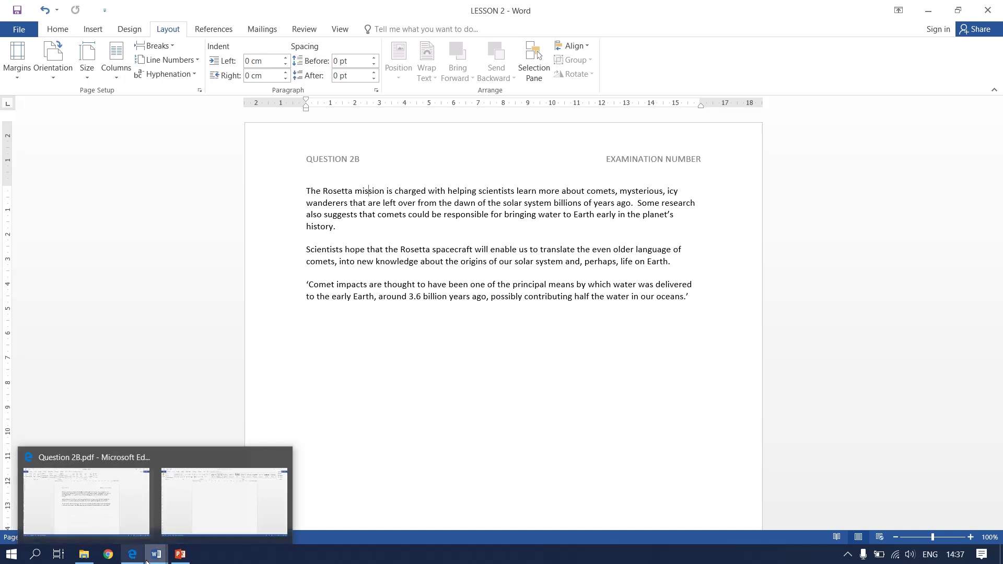
click(140, 557)
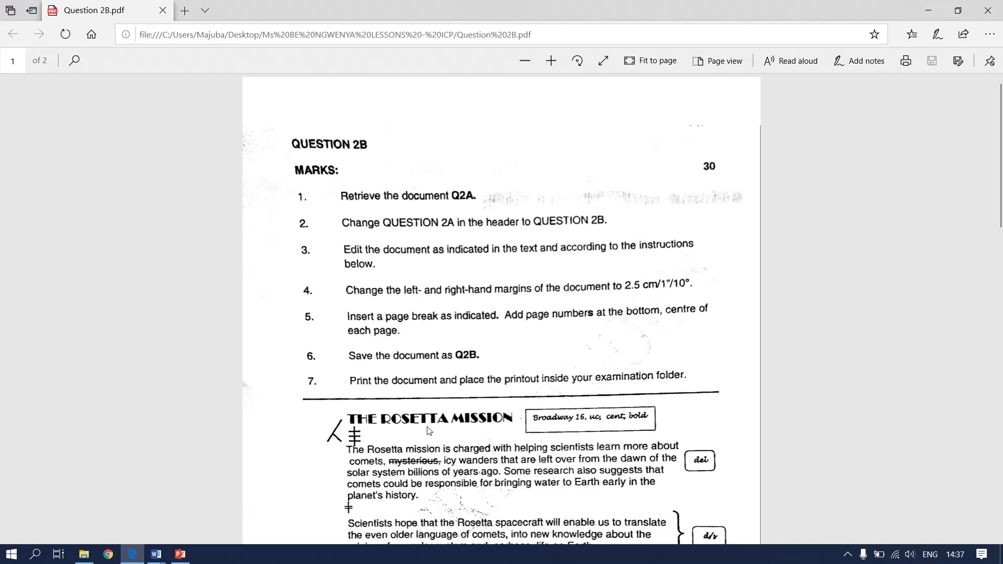
scroll(429, 431, down, 1)
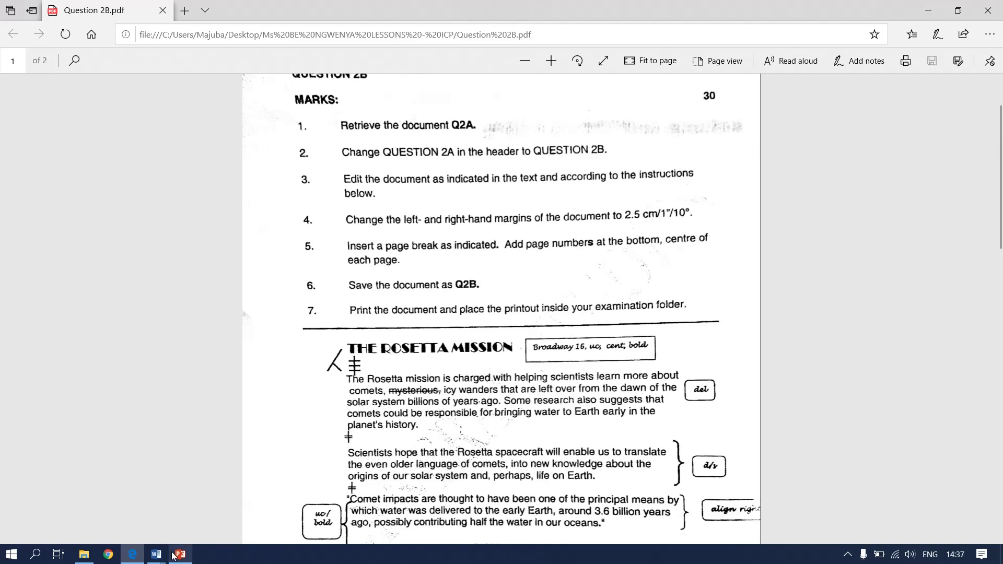
click(156, 552)
Insert an empty line above the first paragraph of the Rosetta text
click(120, 520)
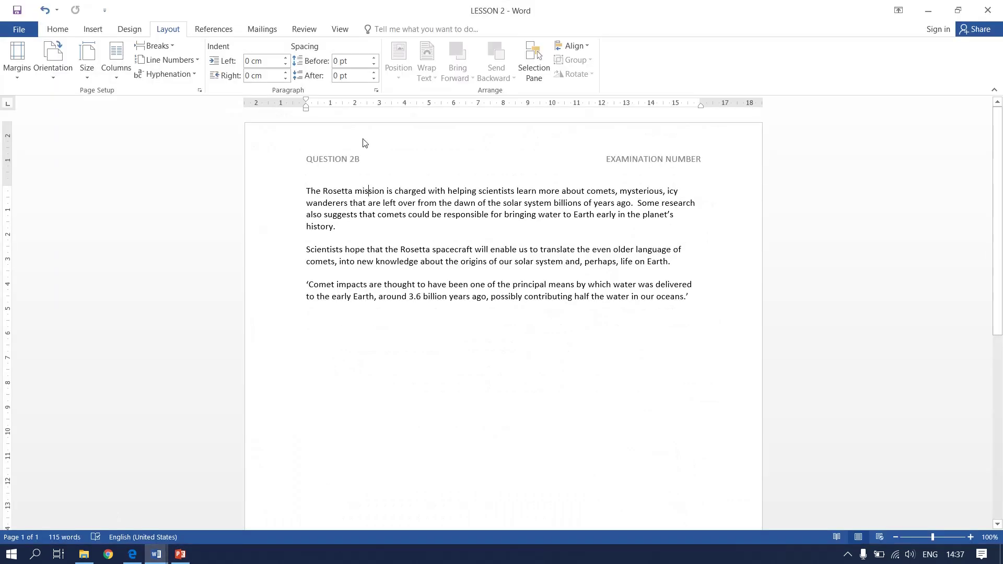
click(306, 192)
key(Return)
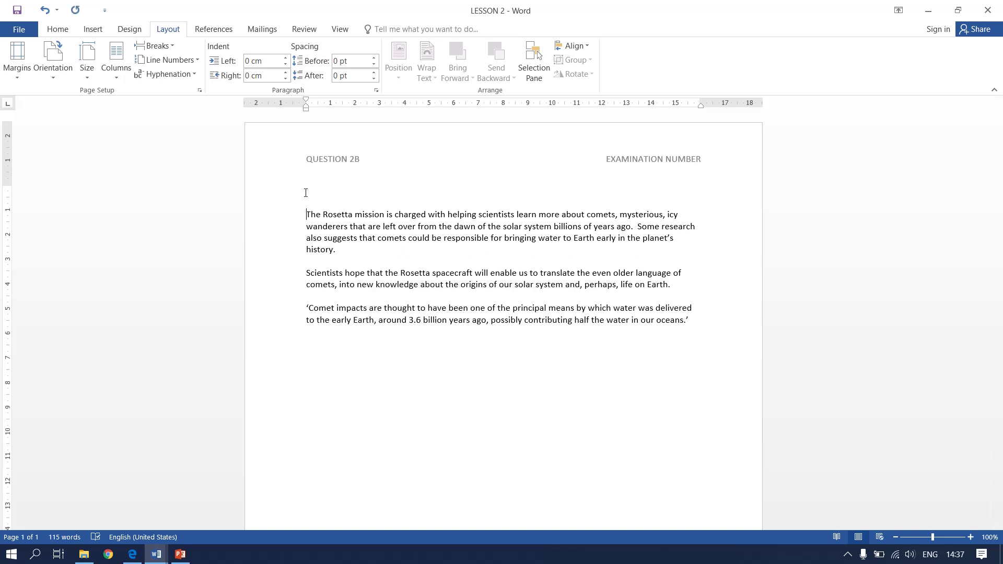
click(303, 178)
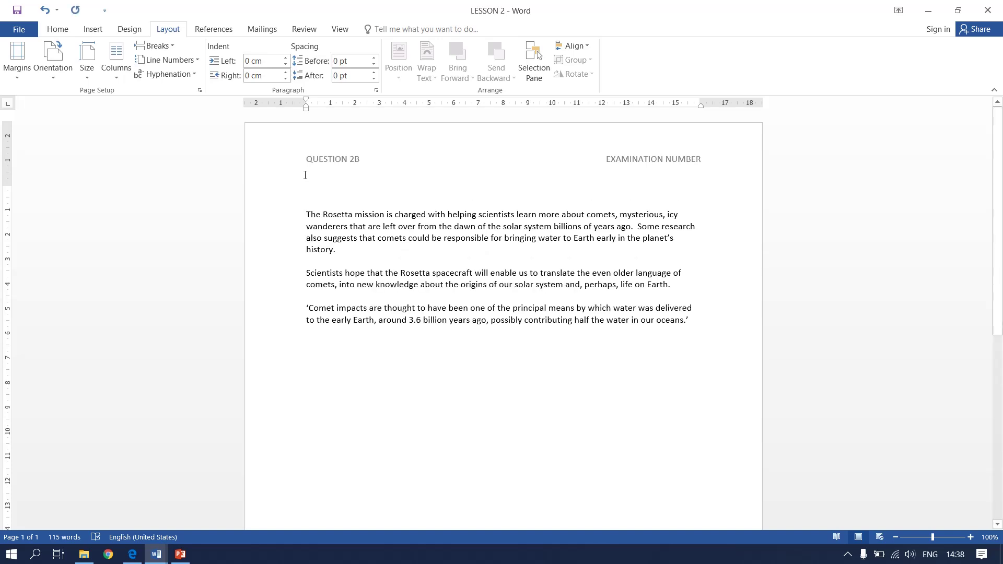
Set the new title line's font to Broadway, 16 pt
click(57, 29)
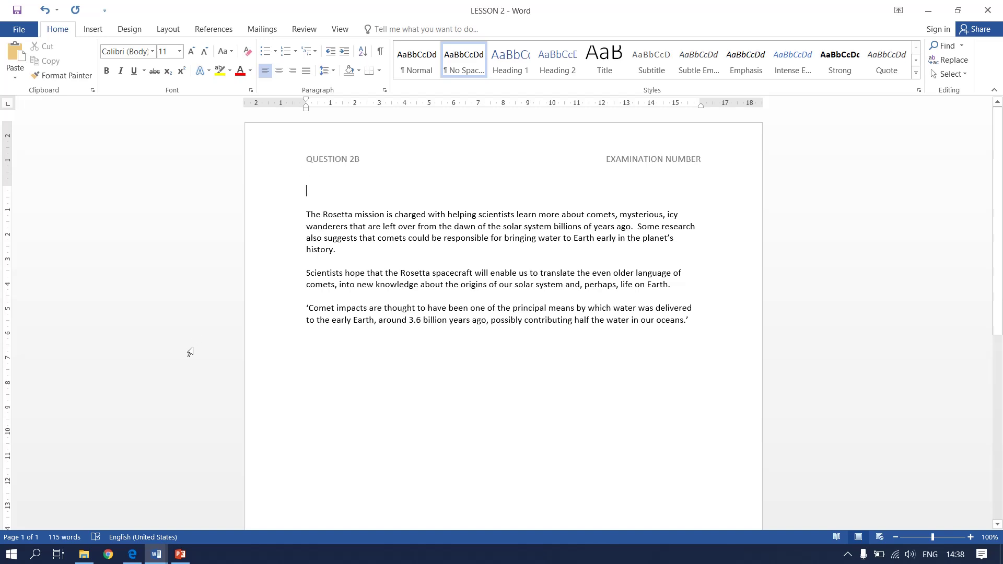
click(153, 52)
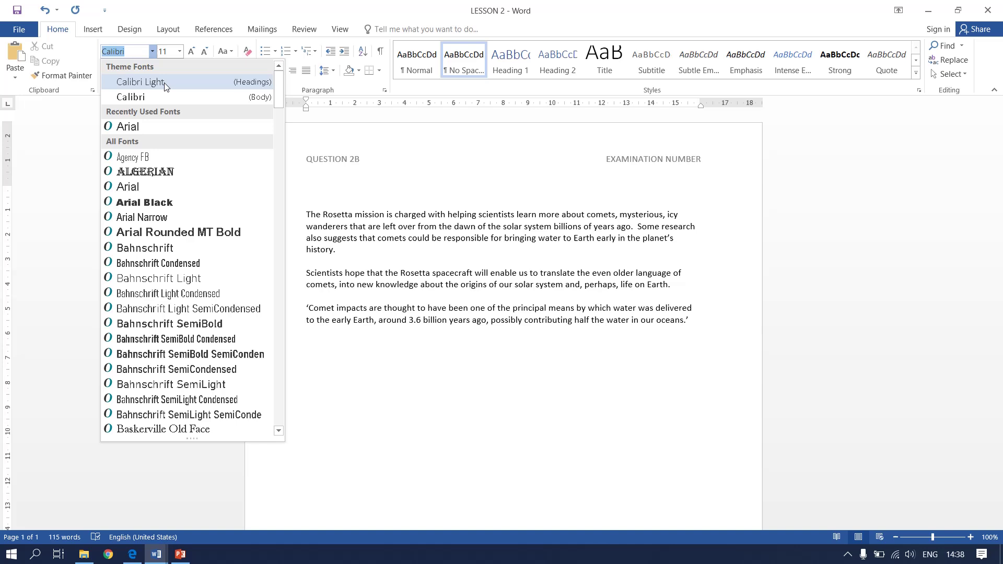
scroll(204, 334, down, 4)
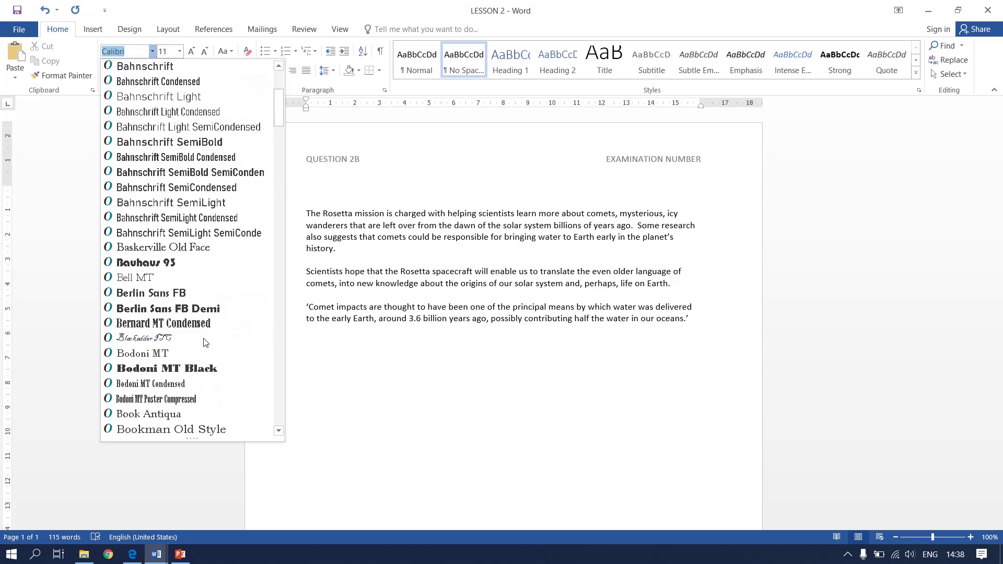
scroll(204, 342, down, 4)
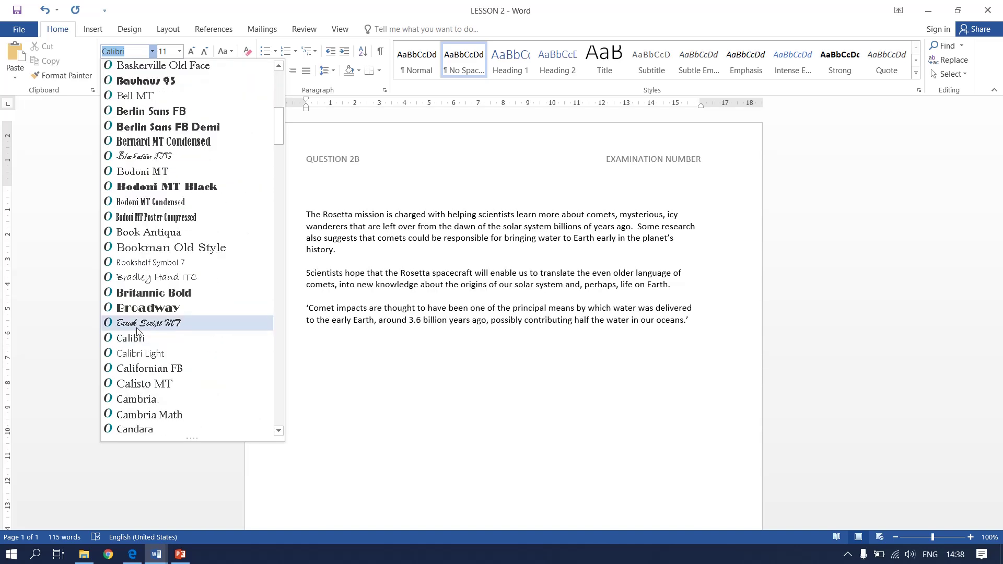
click(153, 307)
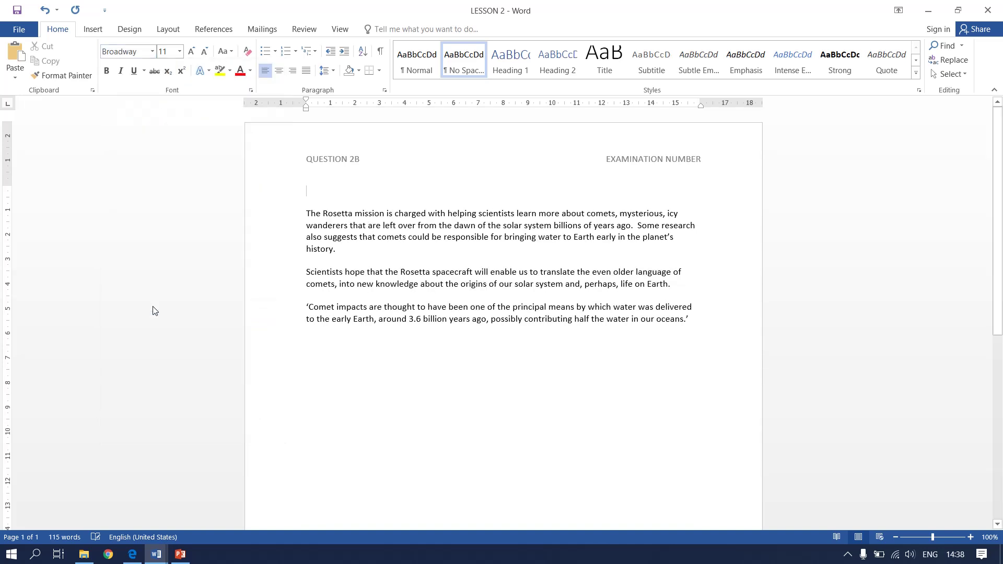
click(179, 51)
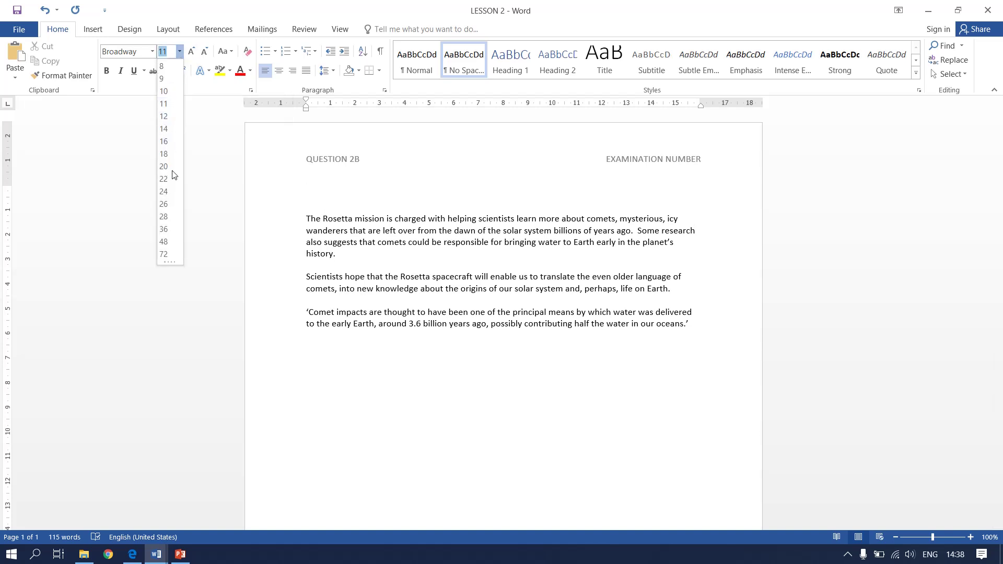
click(170, 146)
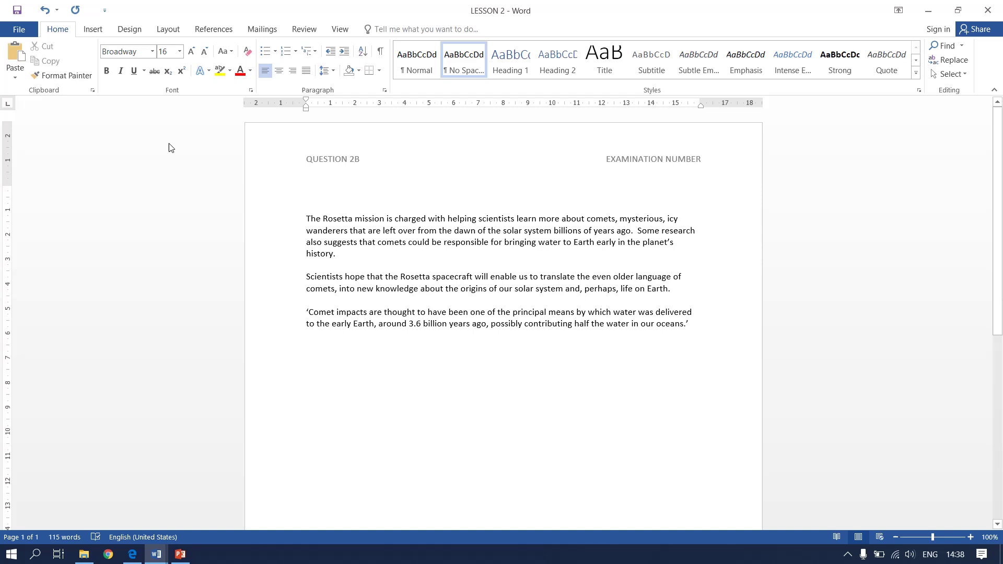
Make the title line uppercase, bold and centred
click(225, 51)
click(254, 97)
click(107, 71)
click(279, 71)
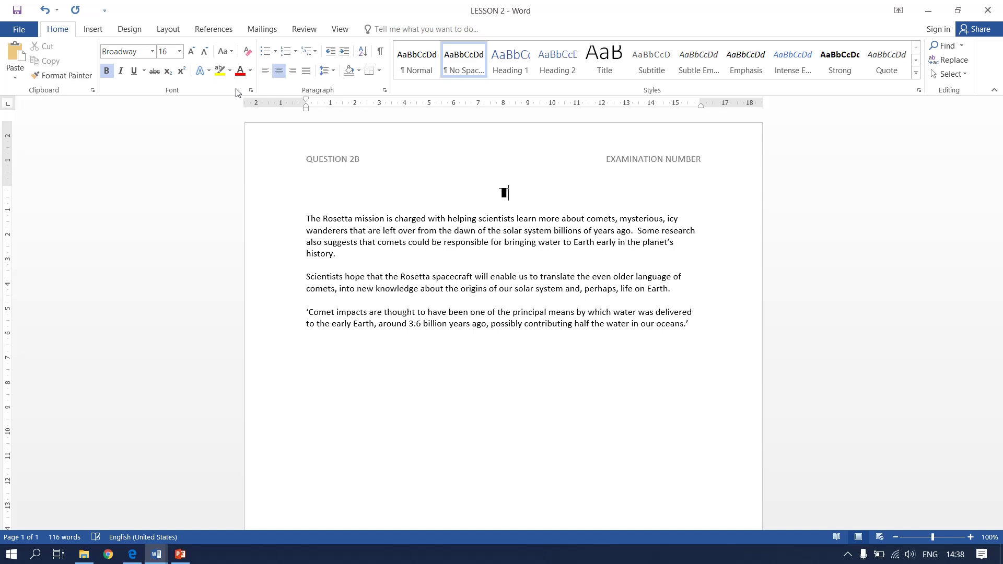
Finish the title as THE ROSETTA MISSION, fixing the typo, and add a blank line below
text(HE ROSS)
key(BackSpace)
text(ETTA)
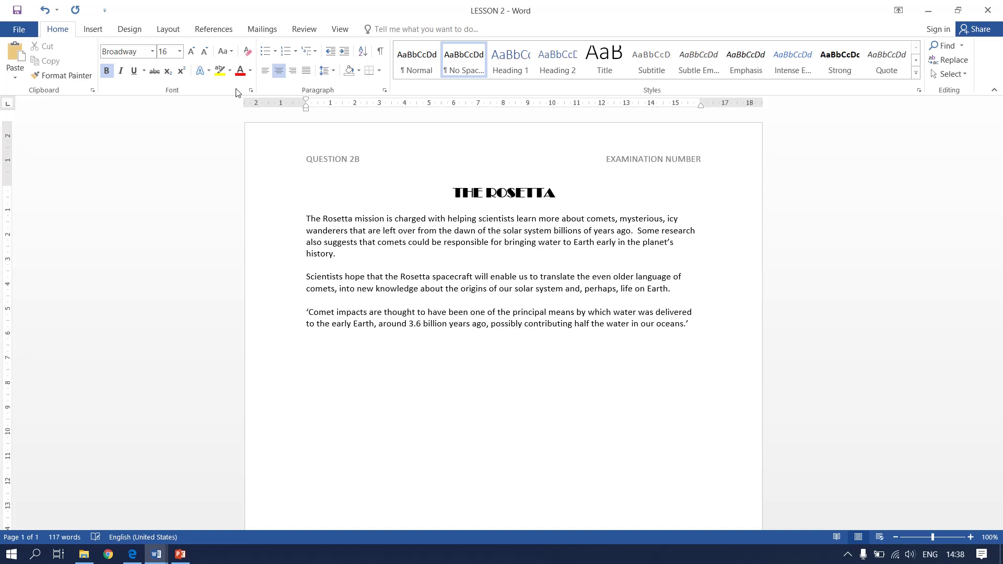
text( MIS)
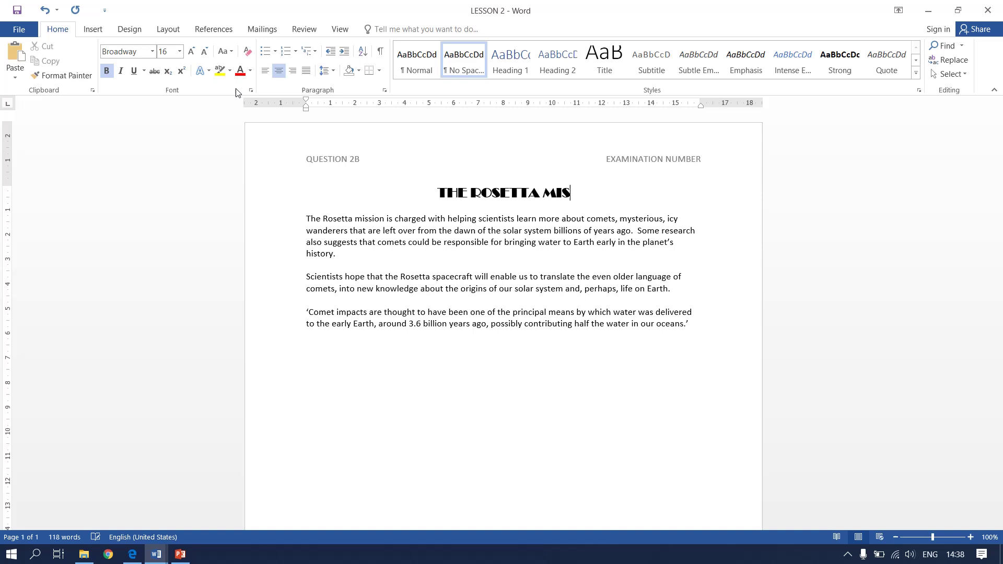
text(SION)
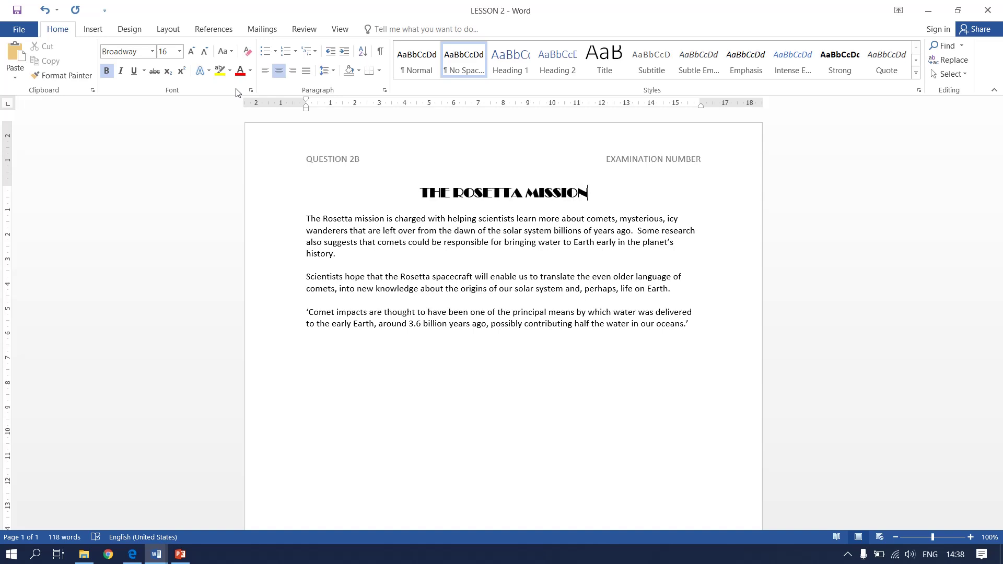
key(Return)
key(Return)
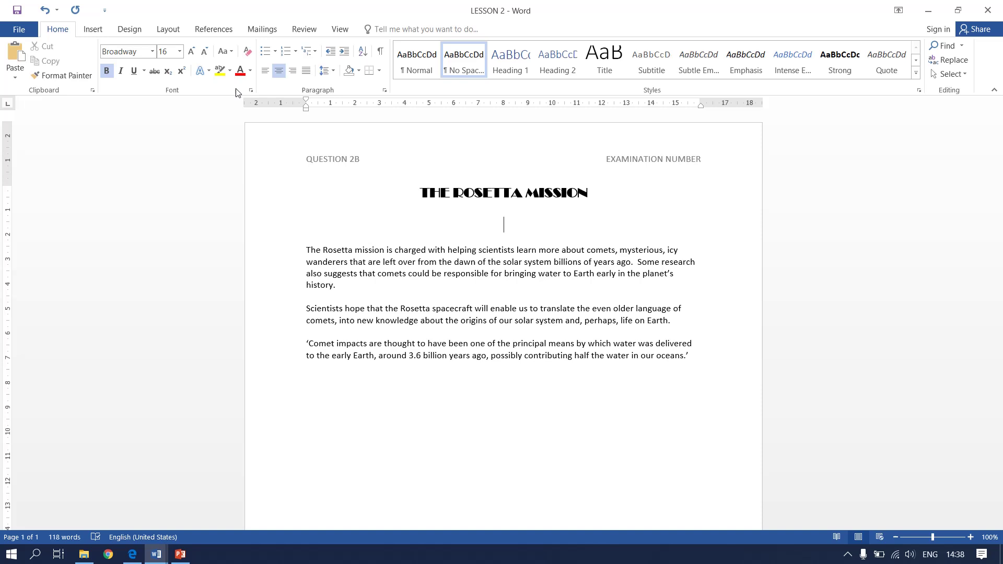
click(131, 558)
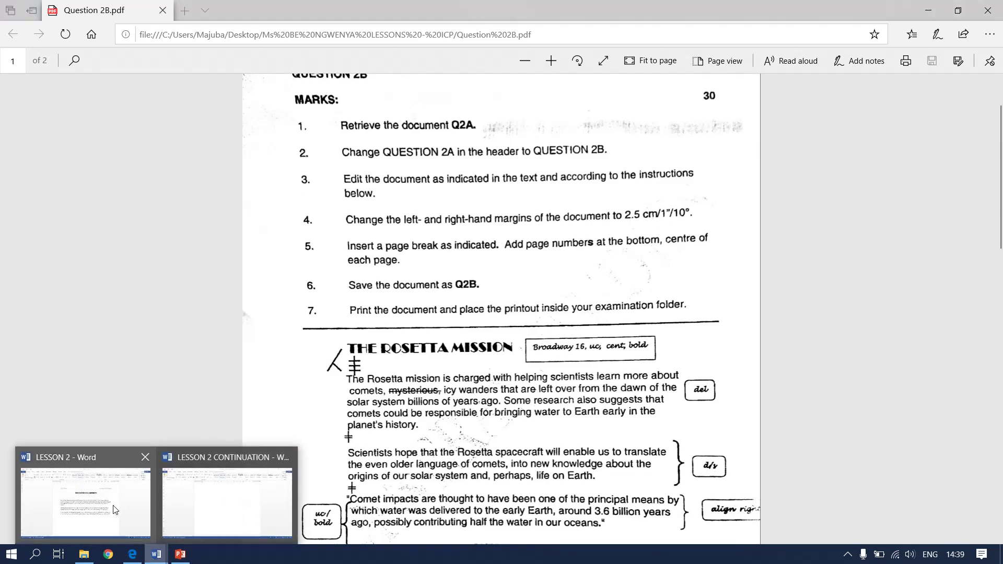
click(208, 497)
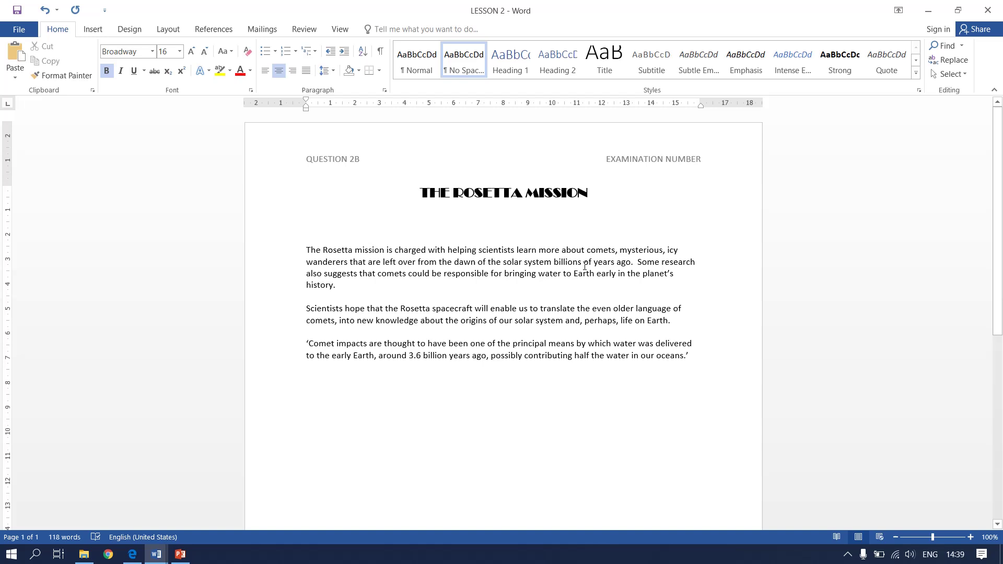
Delete the word 'mysterious' so the first paragraph reads 'comets, icy wanderers'
click(665, 251)
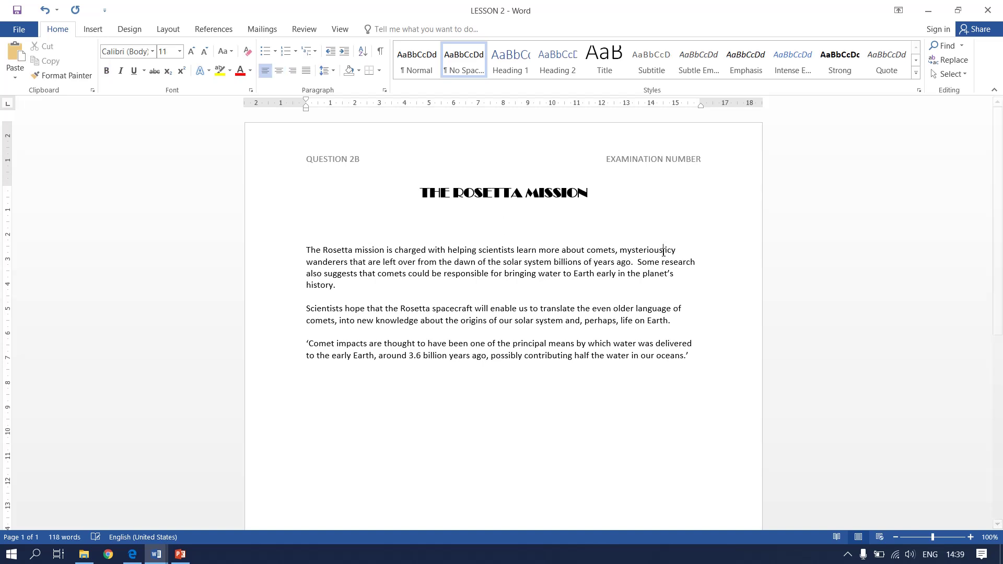
key(BackSpace)
key(BackSpace)
key(BackSpace)
key(BackSpace)
key(BackSpace)
key(BackSpace)
key(BackSpace)
key(BackSpace)
key(BackSpace)
key(BackSpace)
key(BackSpace)
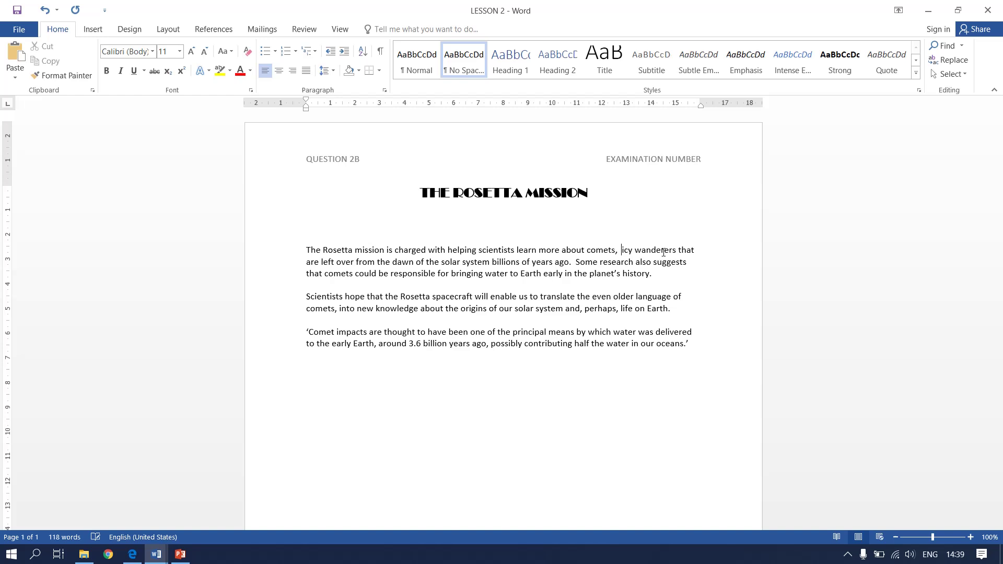
key(BackSpace)
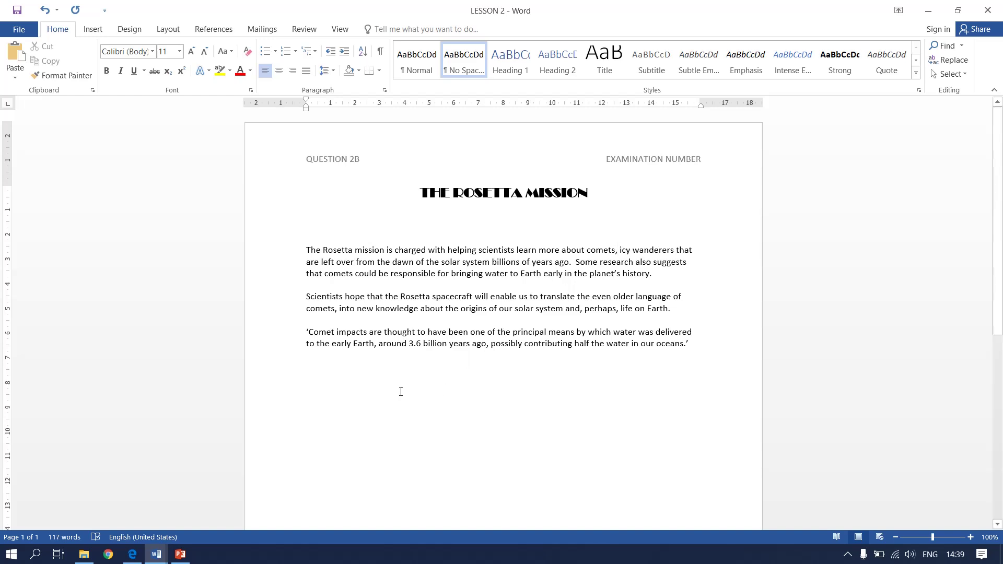
Check the manuscript PDF again and return to the LESSON 2 document
click(133, 554)
scroll(423, 346, down, 3)
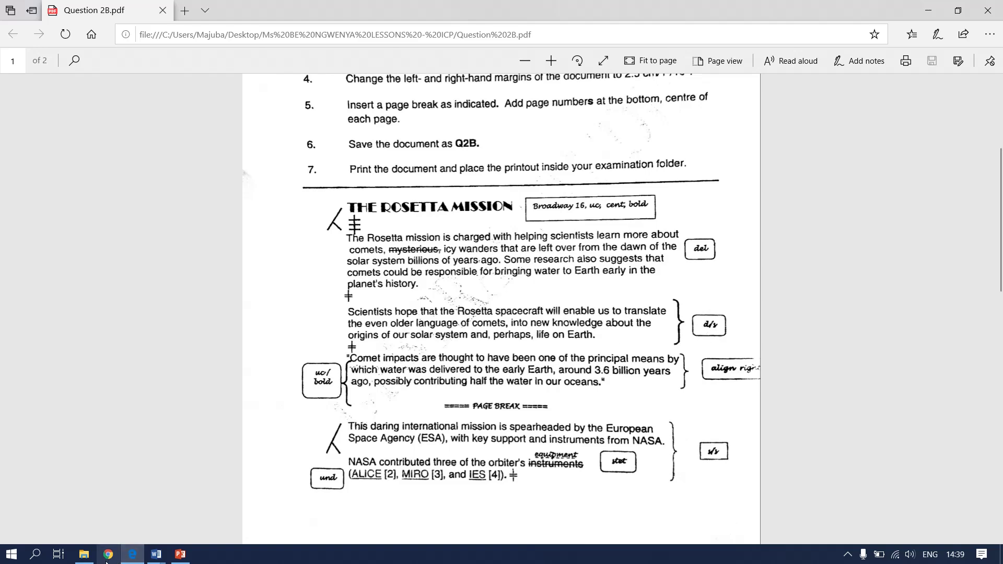
click(156, 554)
click(147, 503)
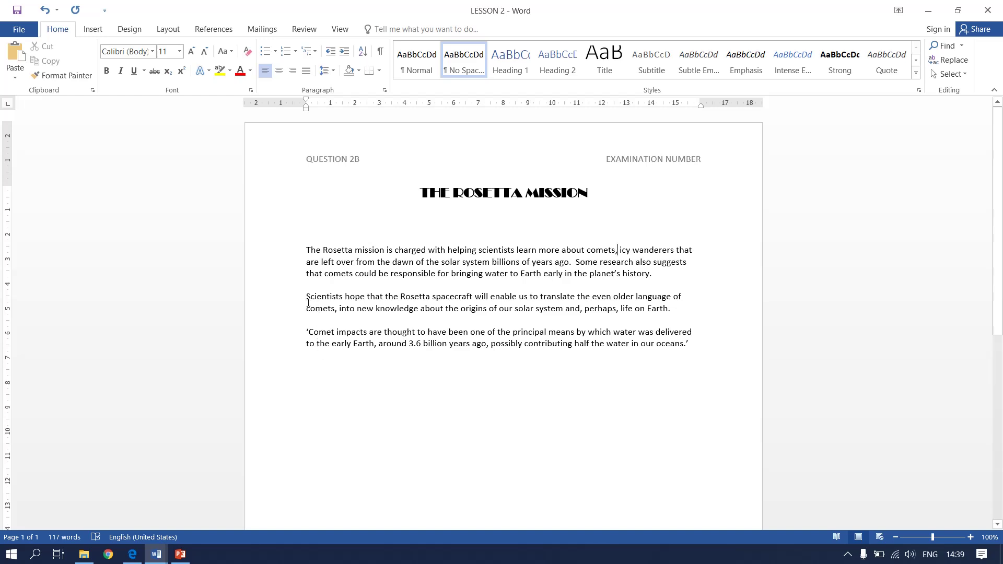
Apply 2.0 line spacing to the Scientists hope paragraph, then return to the manuscript PDF
drag(307, 302, 672, 308)
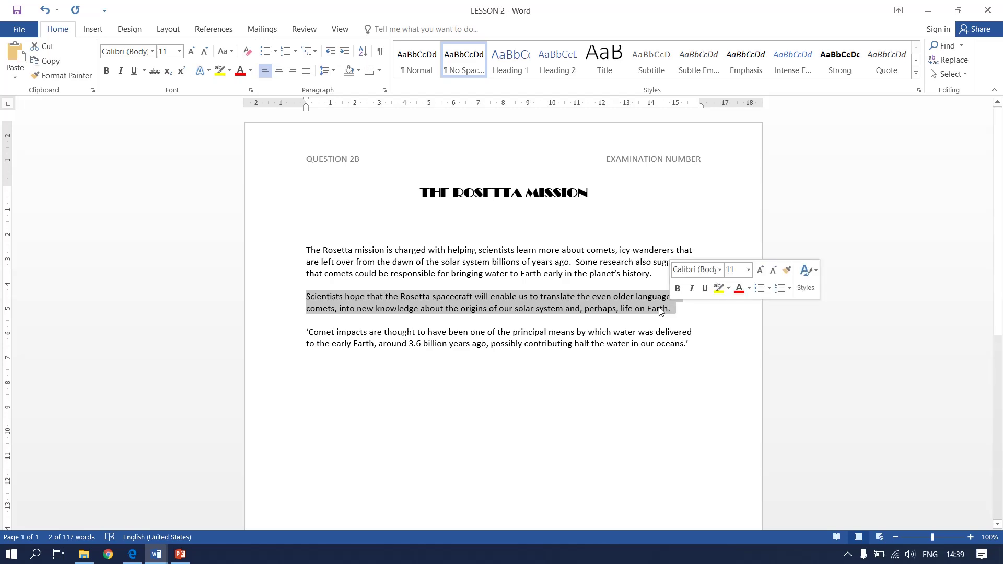
click(334, 71)
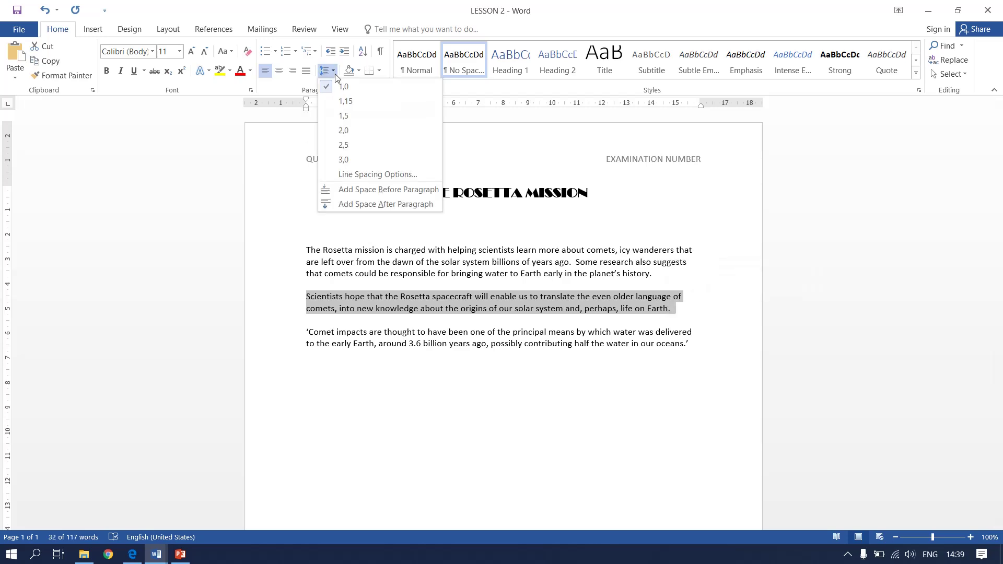
click(344, 131)
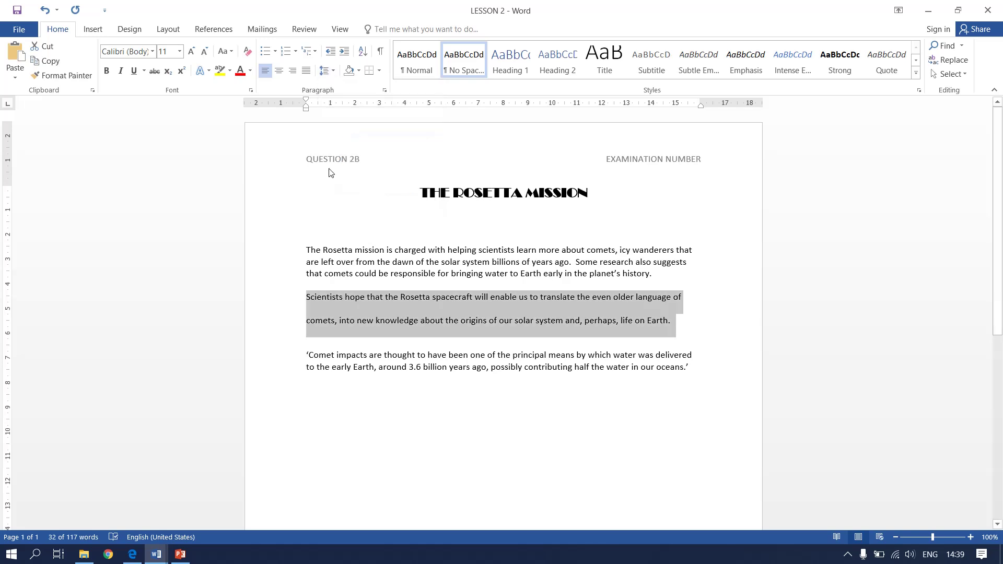
click(314, 348)
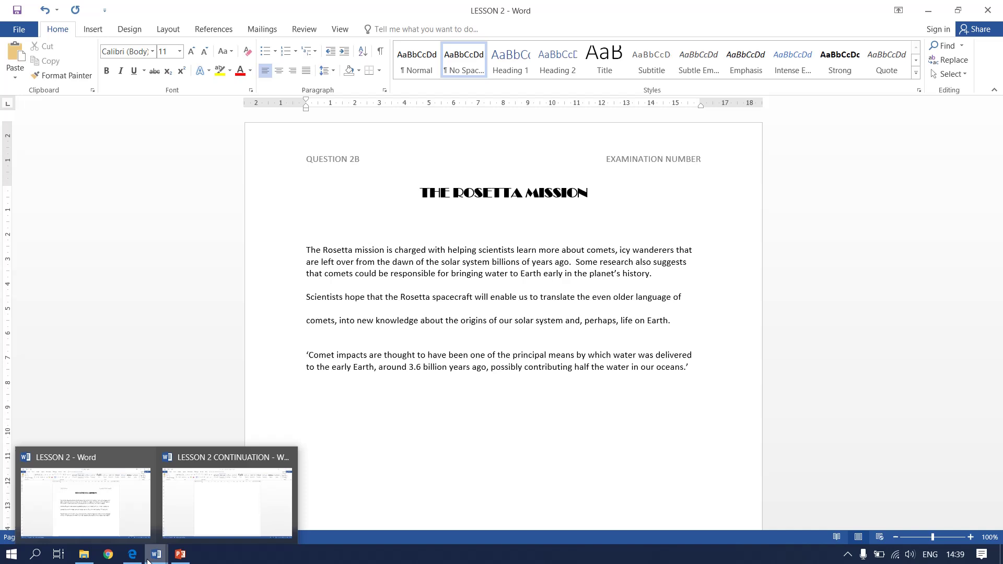
click(132, 554)
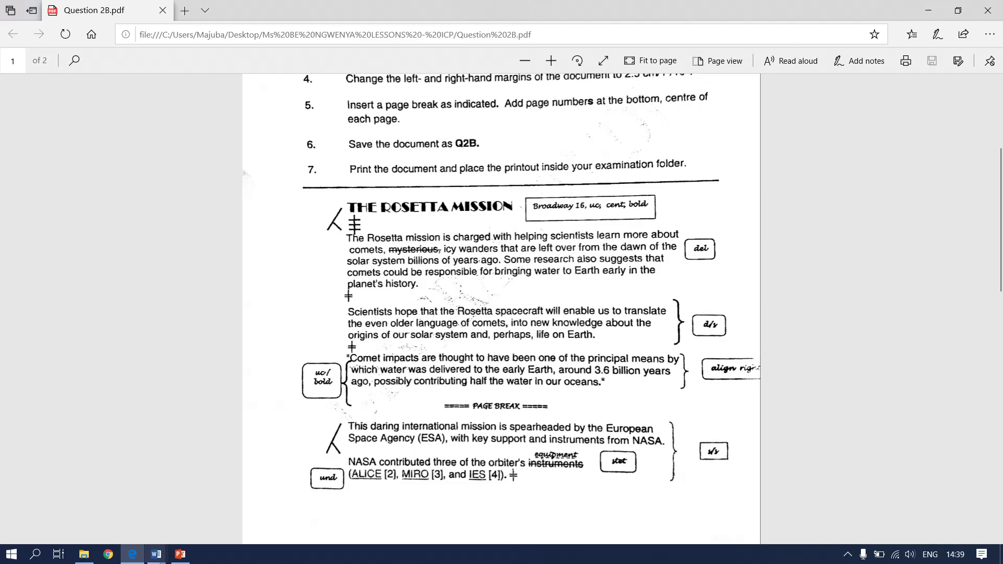
Make the Comet impacts quote paragraph right-aligned, bold and uppercase
click(156, 554)
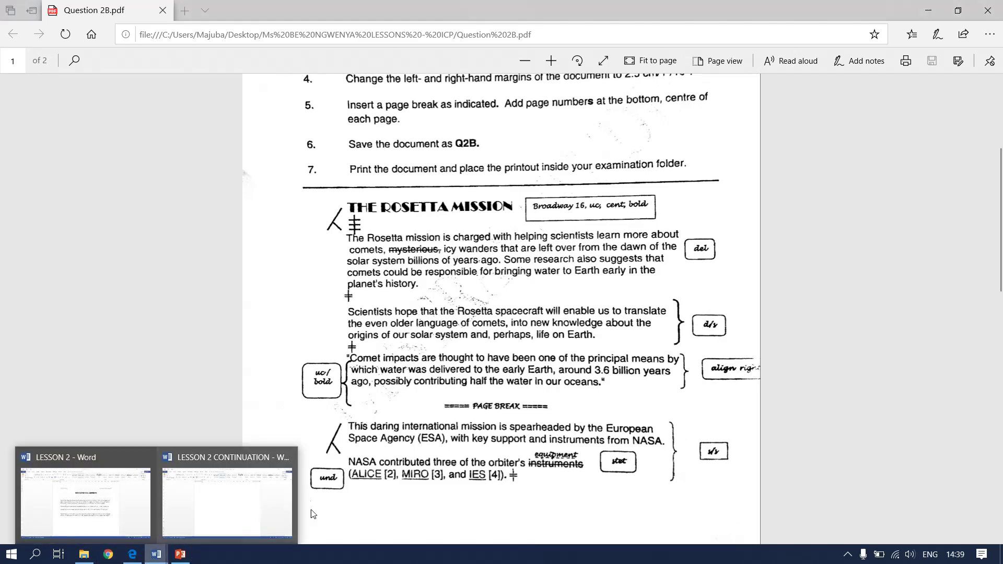
click(118, 521)
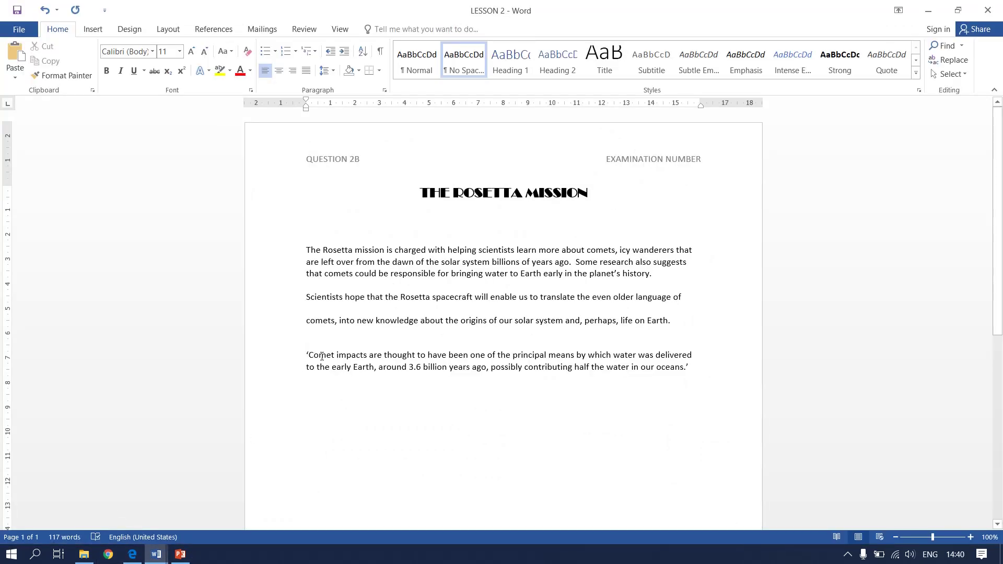
drag(321, 356, 396, 380)
drag(486, 376, 700, 365)
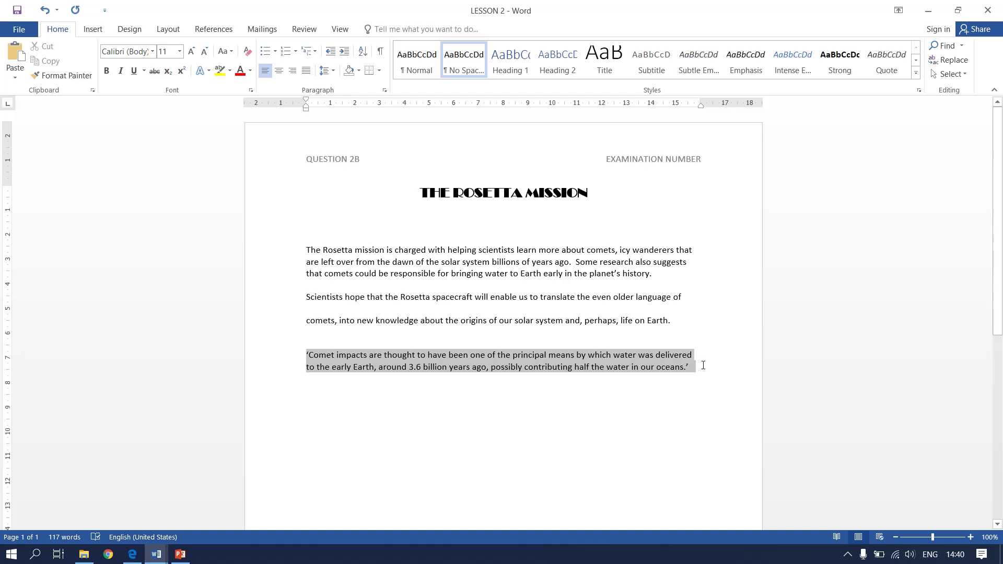
click(295, 74)
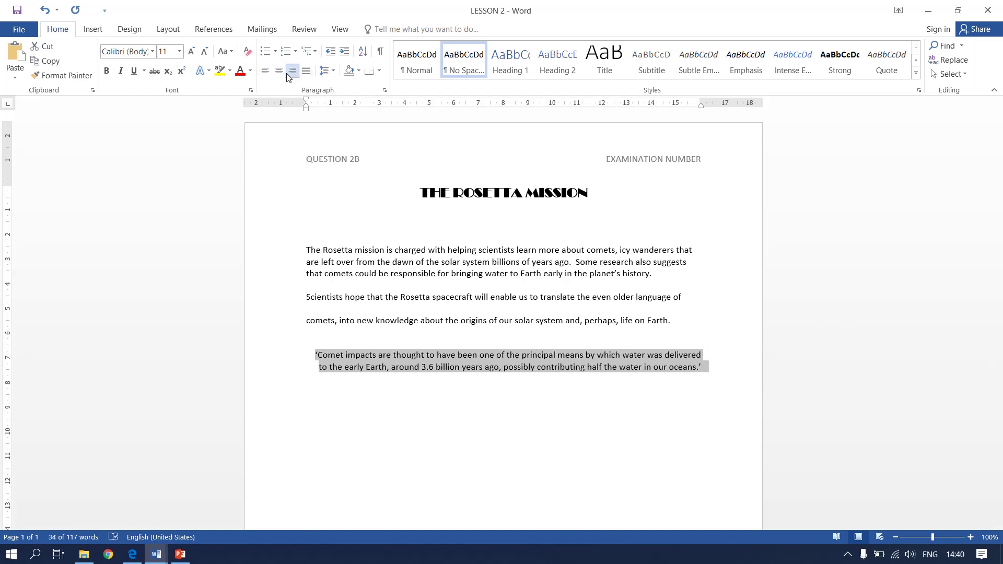
click(106, 71)
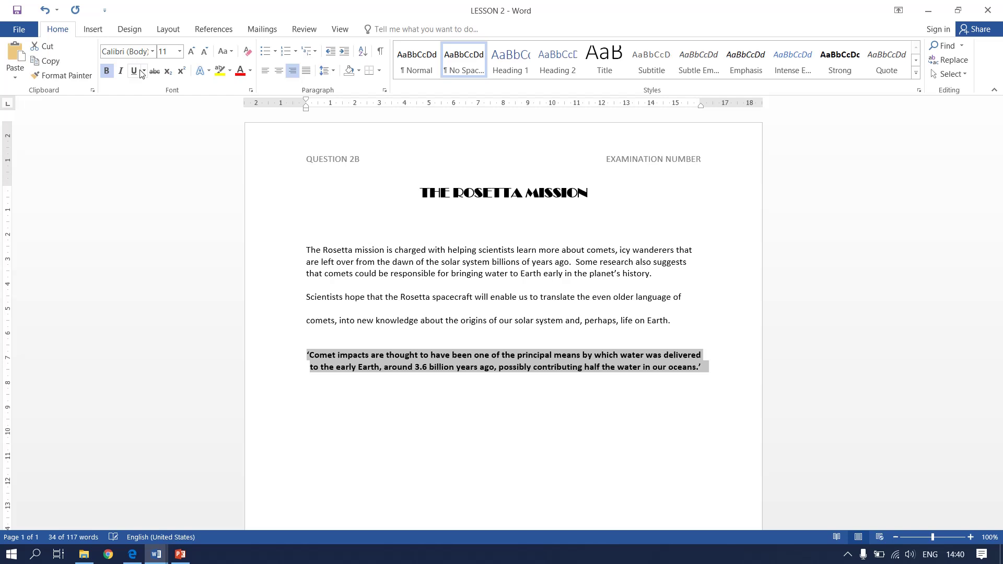
click(223, 52)
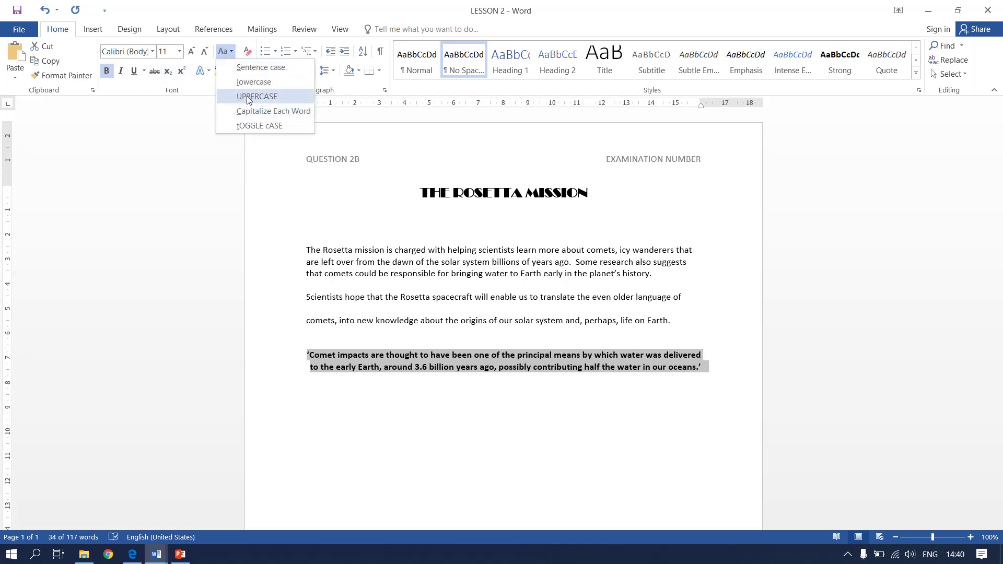
click(248, 98)
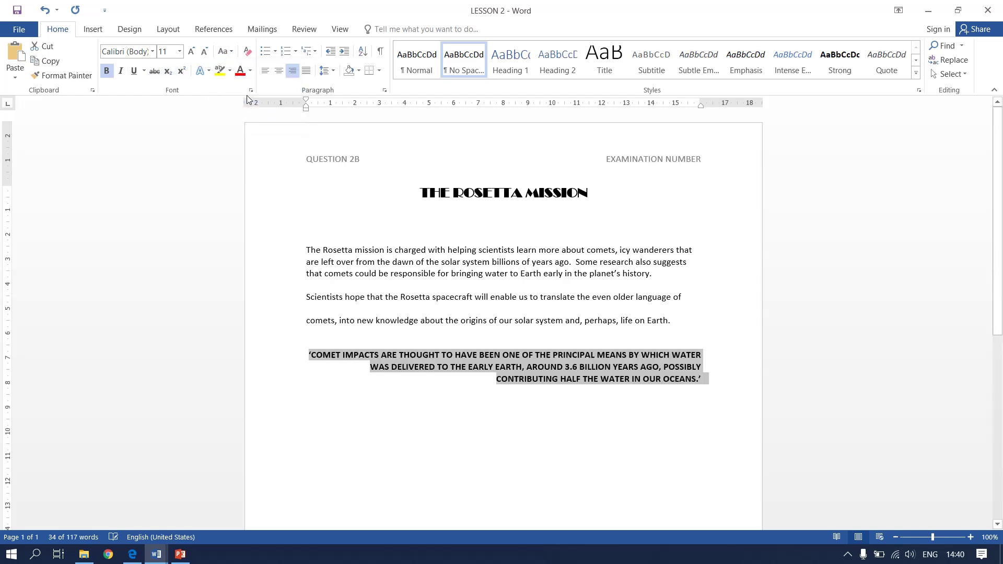
click(465, 396)
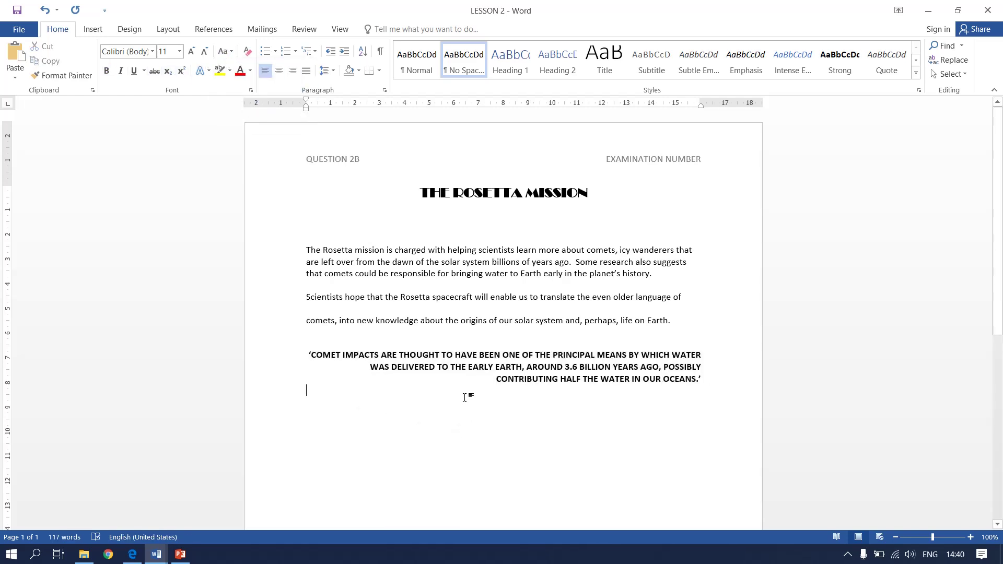
Start a new empty line after the quote paragraph
click(703, 377)
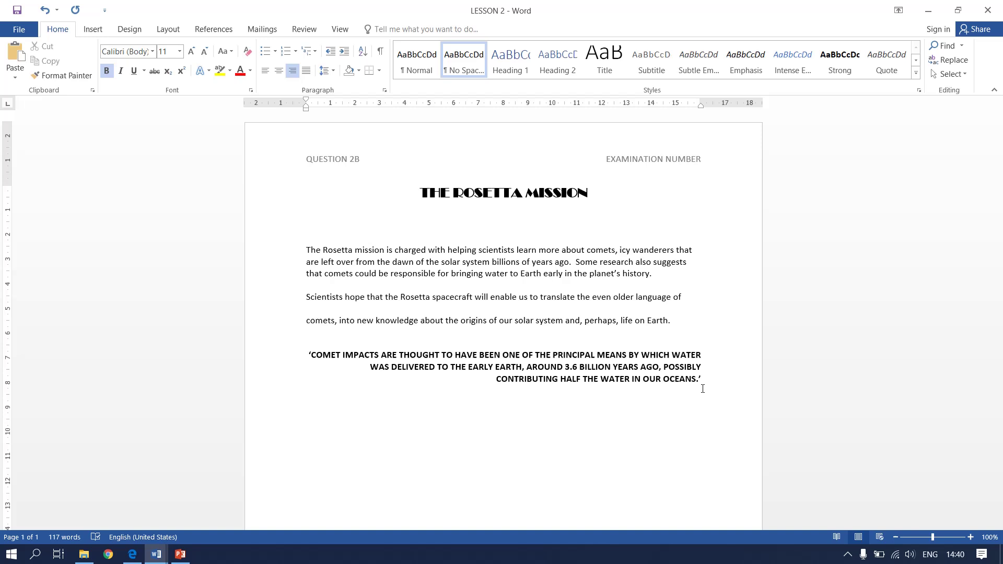
key(Return)
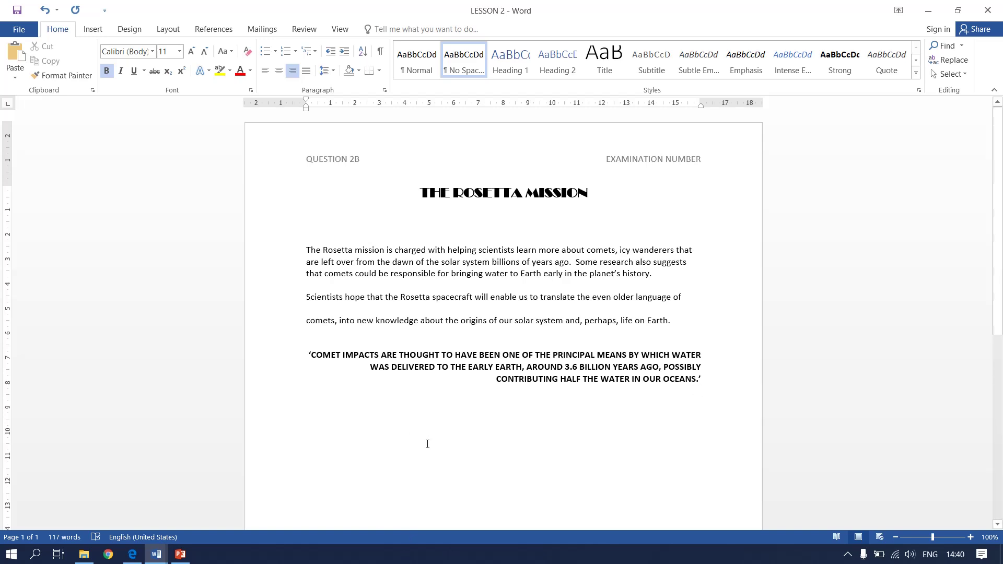
click(92, 30)
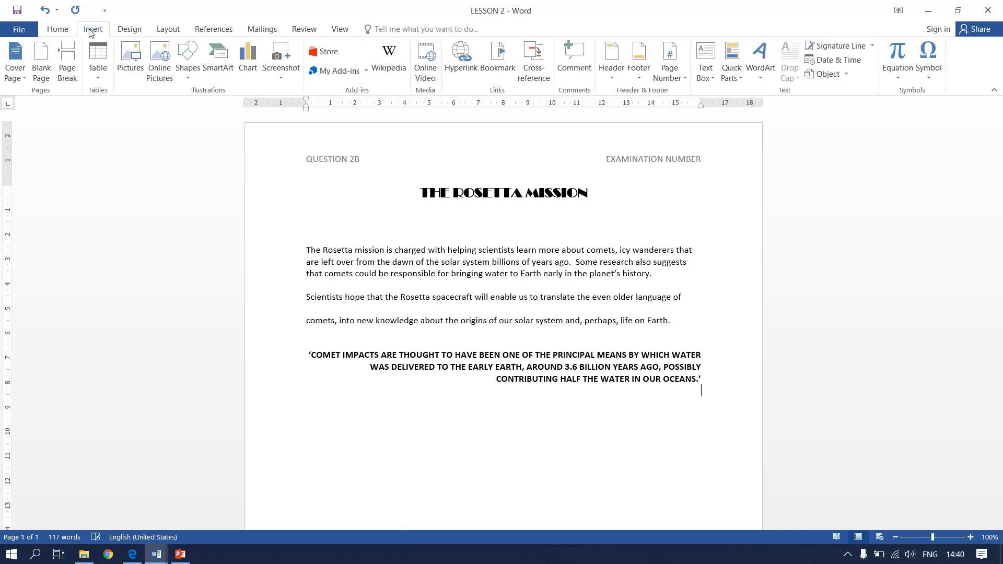
Insert a page break after the quotation to create a second page
click(62, 76)
scroll(362, 515, down, 5)
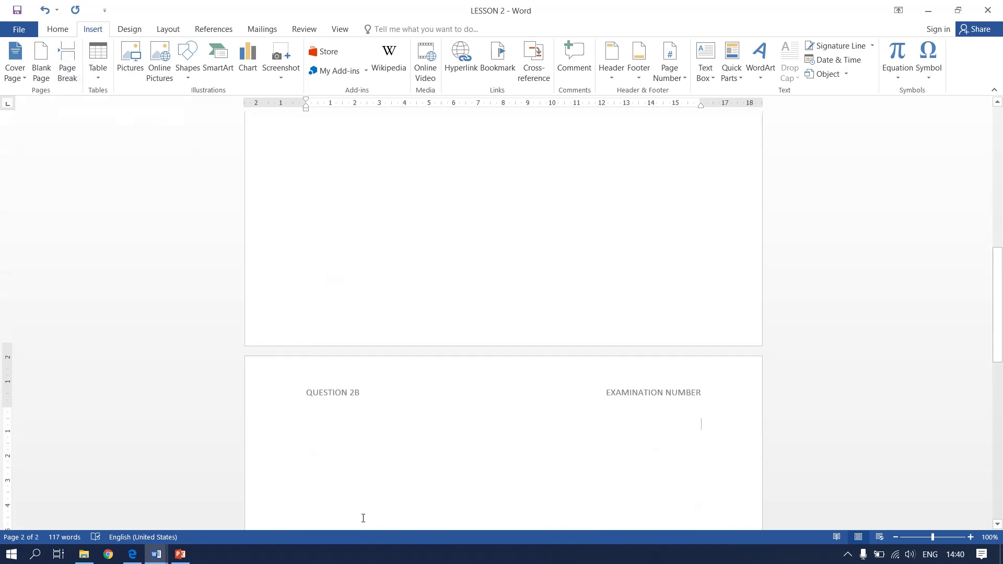
scroll(363, 520, down, 5)
scroll(363, 519, up, 6)
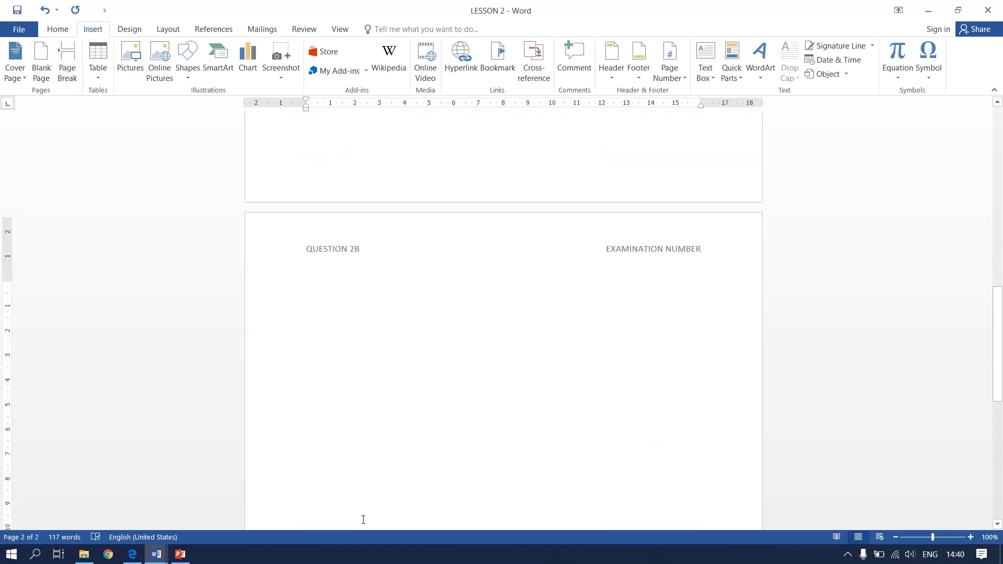
scroll(363, 519, down, 10)
scroll(363, 519, up, 1)
scroll(363, 520, down, 3)
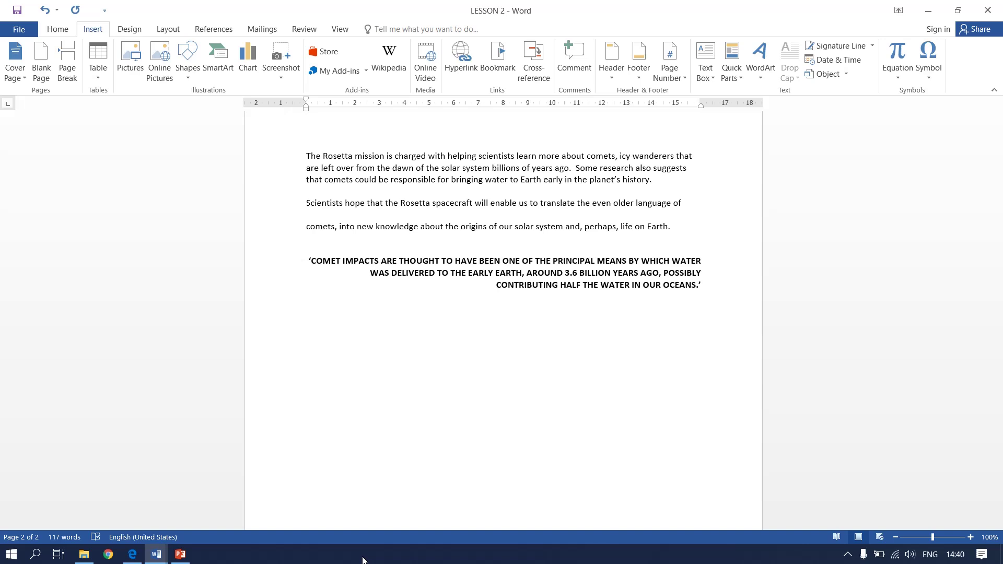
scroll(526, 407, down, 10)
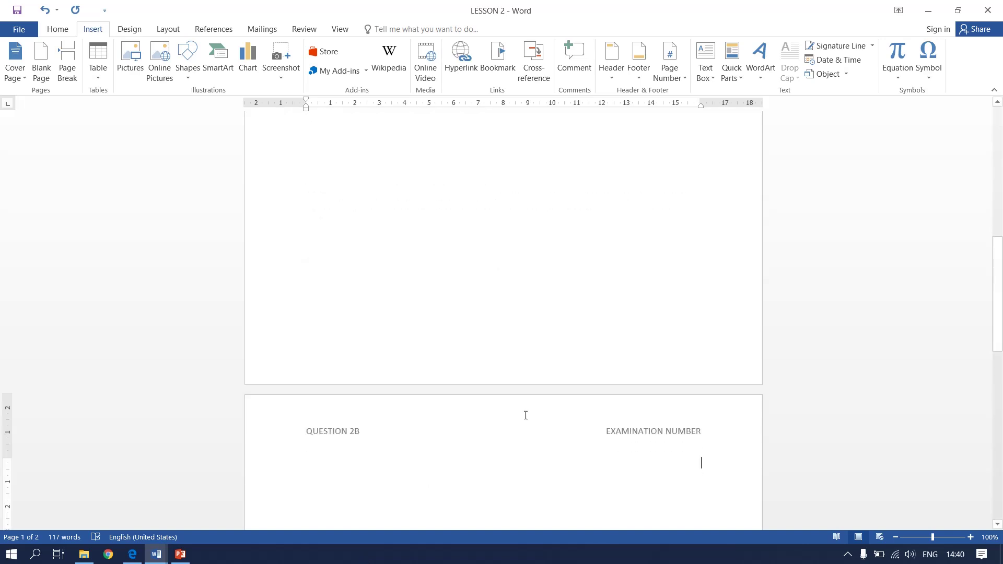
Align the first line of the new page to the left
click(58, 29)
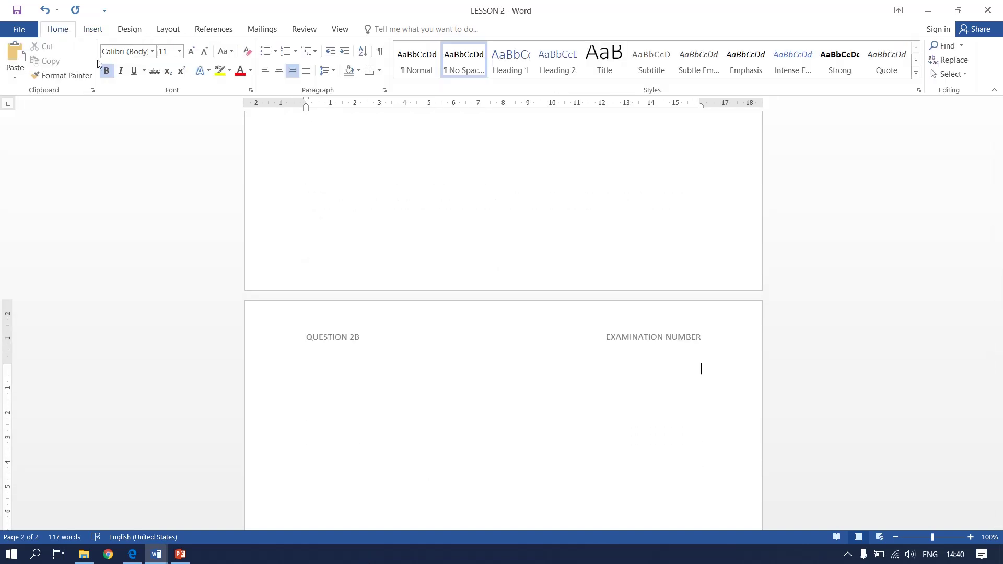
click(266, 71)
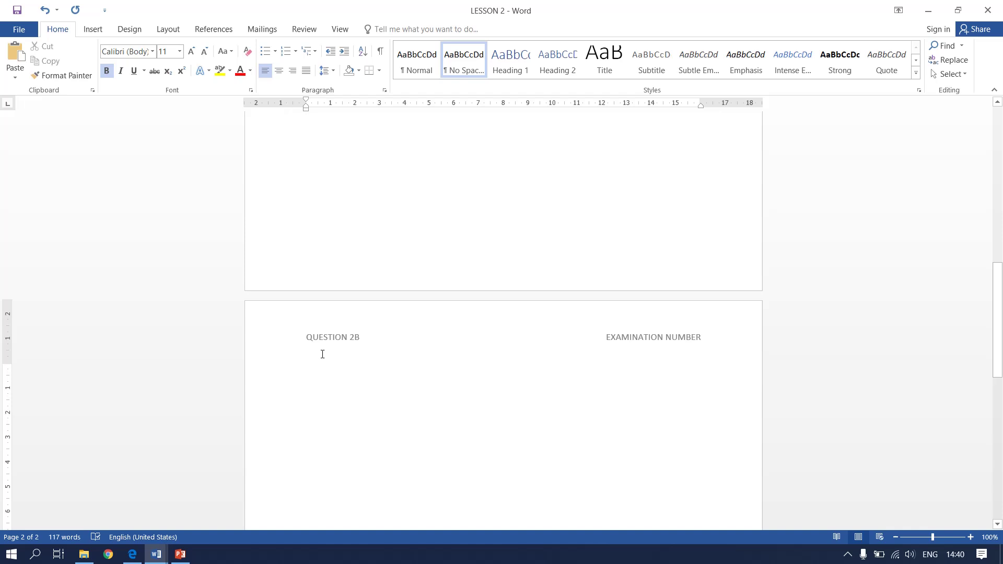
scroll(323, 349, down, 5)
scroll(324, 349, up, 5)
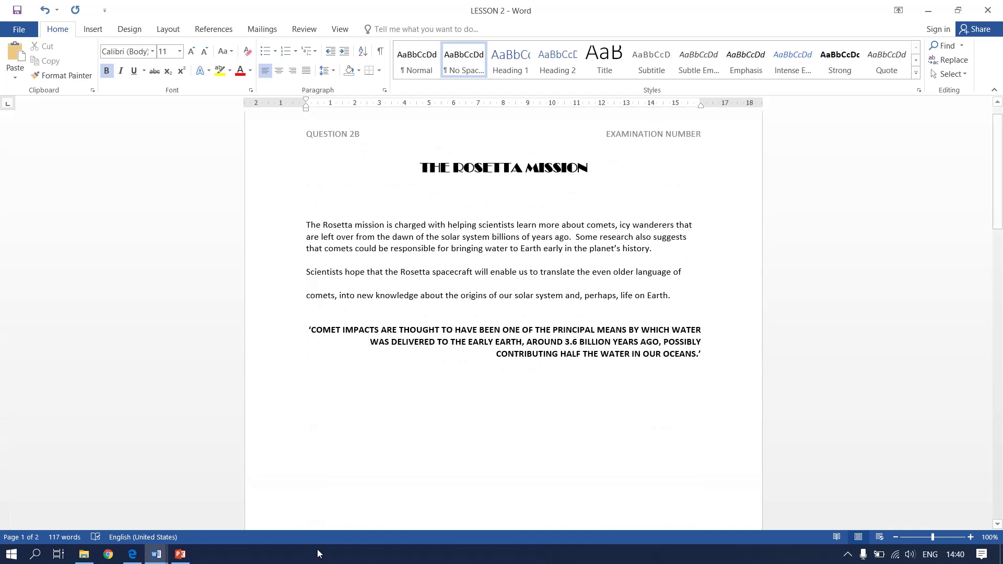
scroll(371, 444, down, 5)
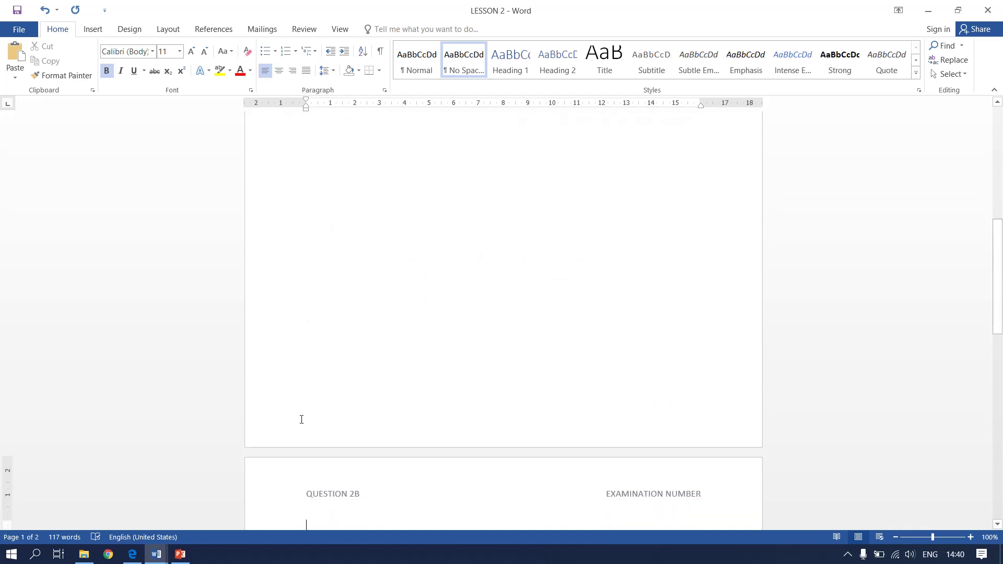
Read the Question 2B manuscript PDF past the page break mark
click(132, 553)
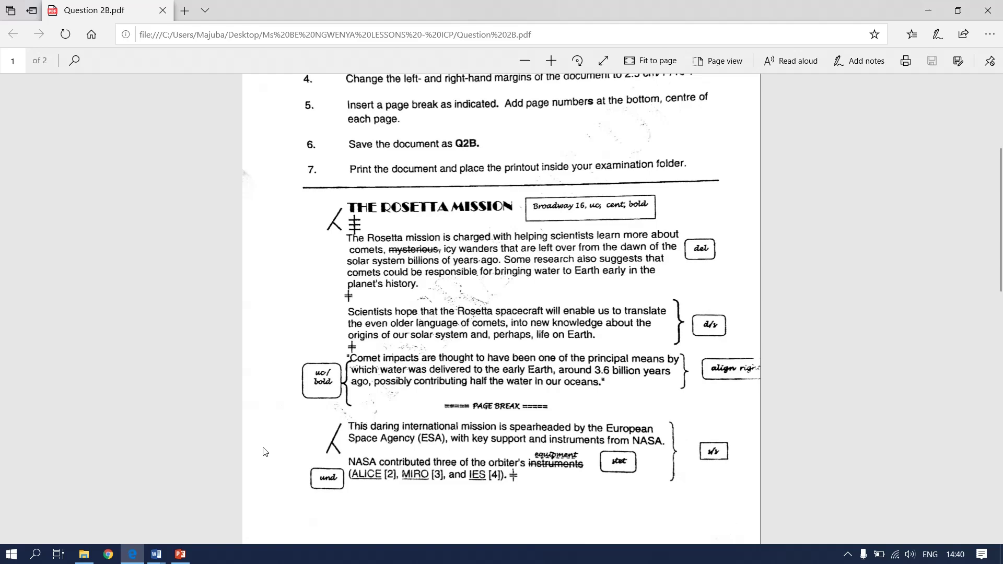
scroll(403, 429, down, 1)
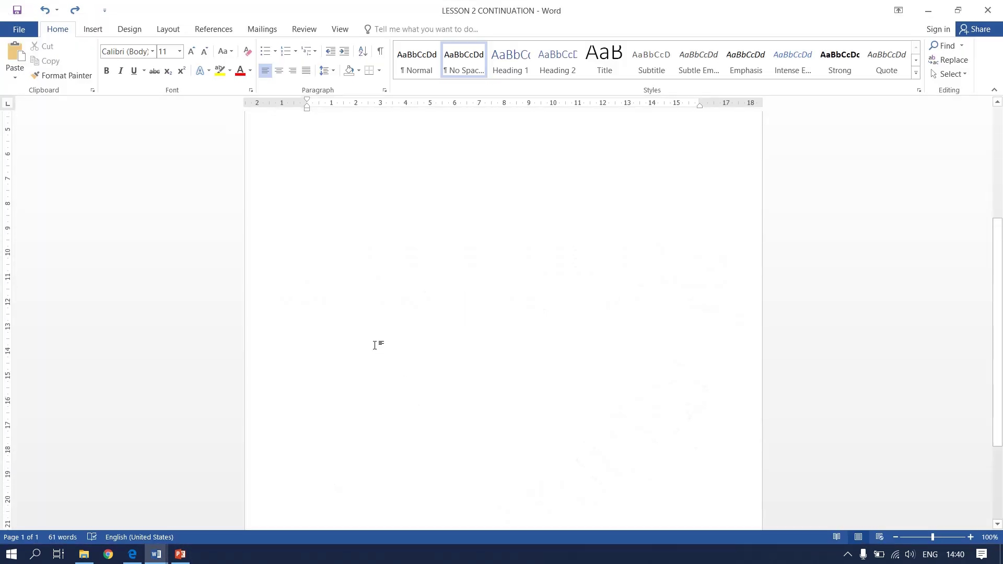
Cut the three NASA paragraphs out of the LESSON 2 CONTINUATION document
scroll(374, 346, up, 5)
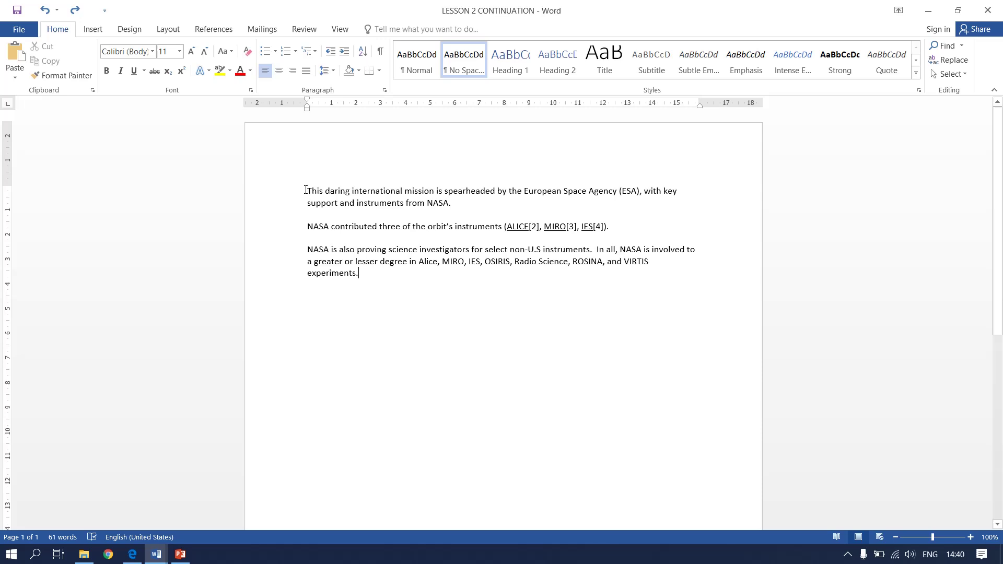
drag(305, 189, 436, 285)
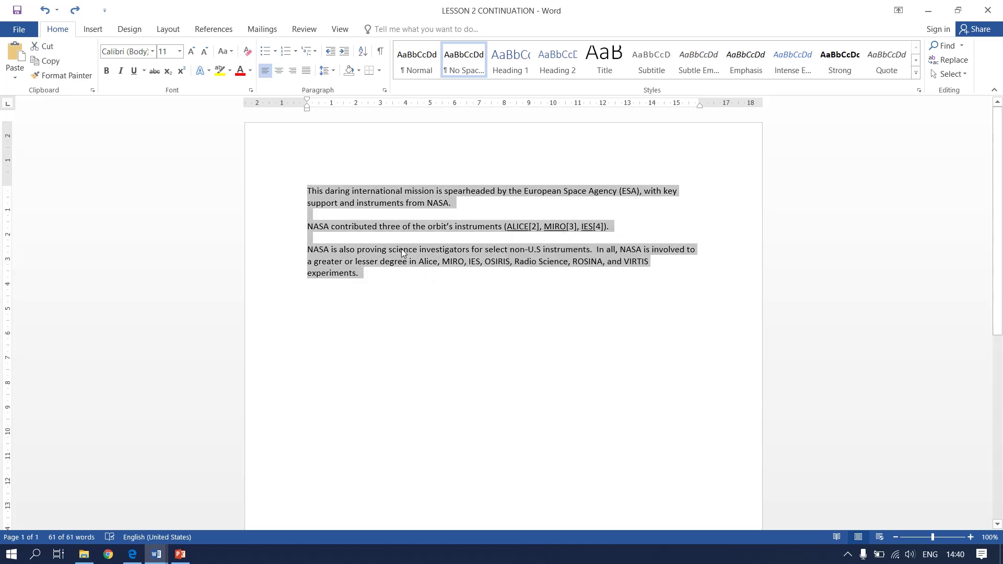
right_click(401, 249)
click(425, 259)
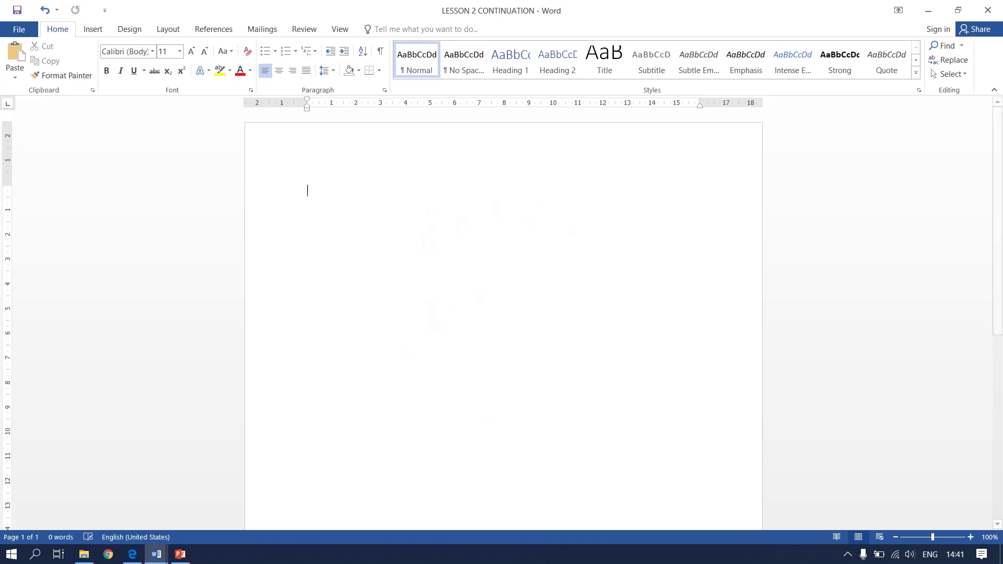
Paste the three paragraphs onto page 2 of LESSON 2, below the header
click(157, 554)
click(130, 527)
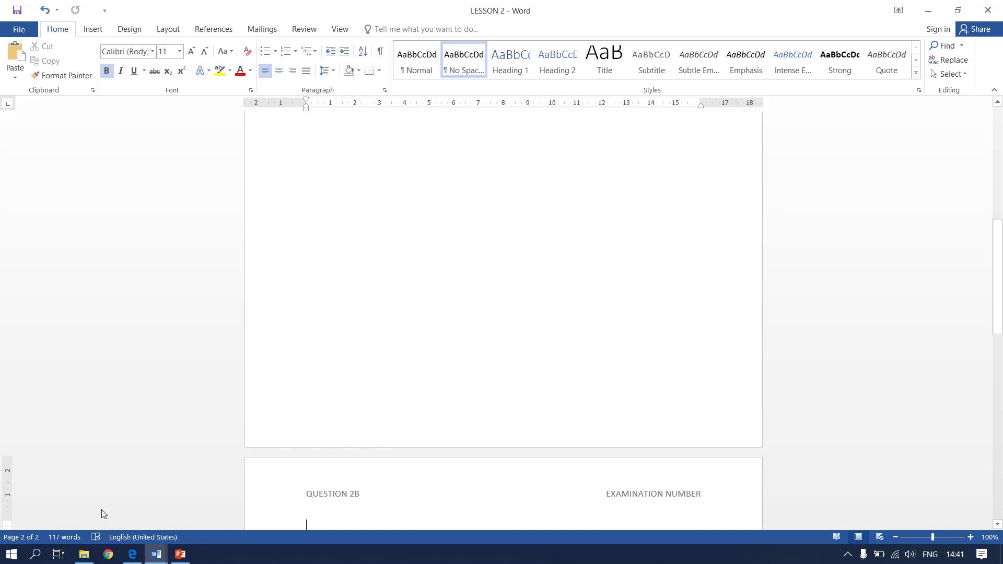
scroll(464, 477, down, 3)
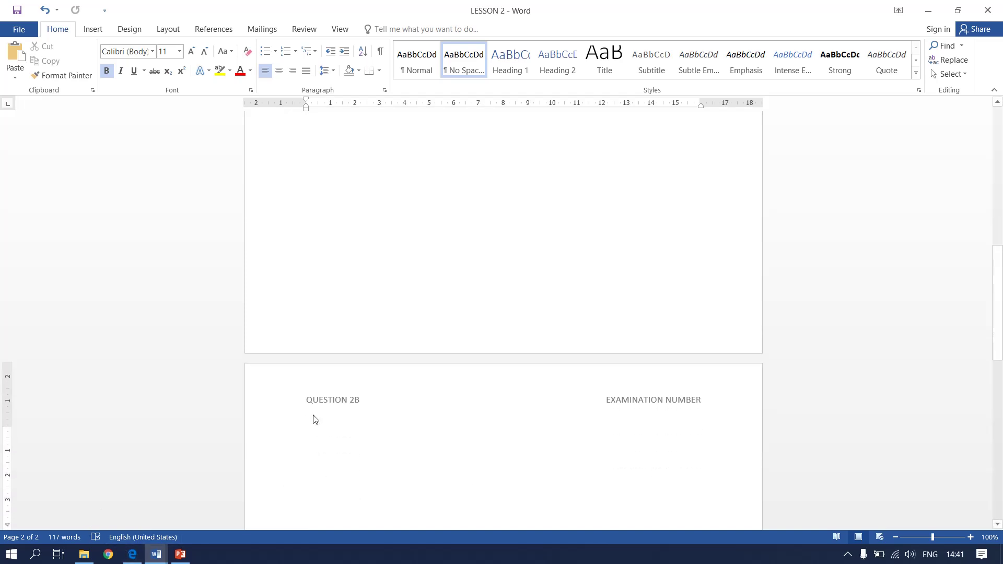
right_click(316, 437)
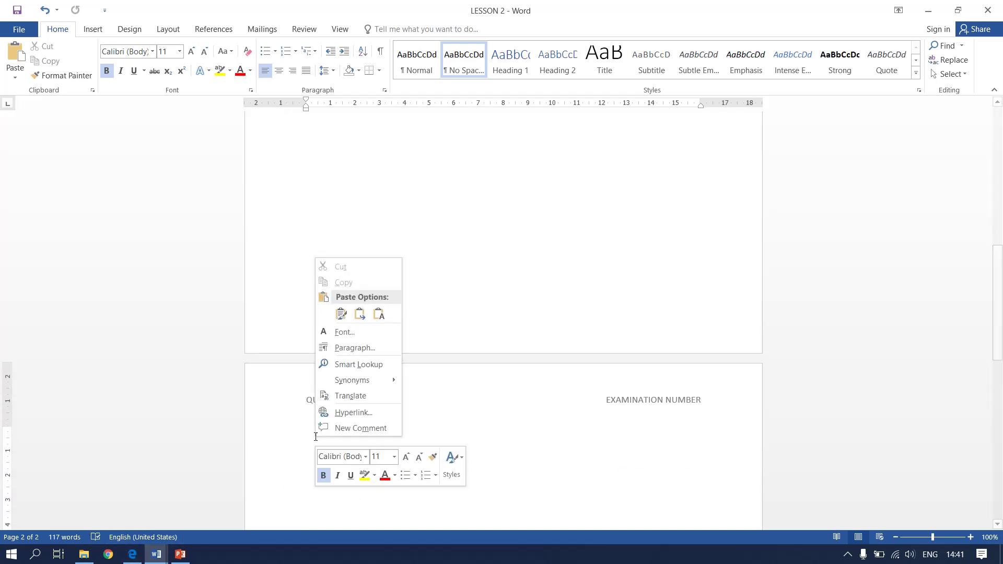
click(329, 315)
scroll(448, 356, up, 2)
scroll(448, 391, down, 4)
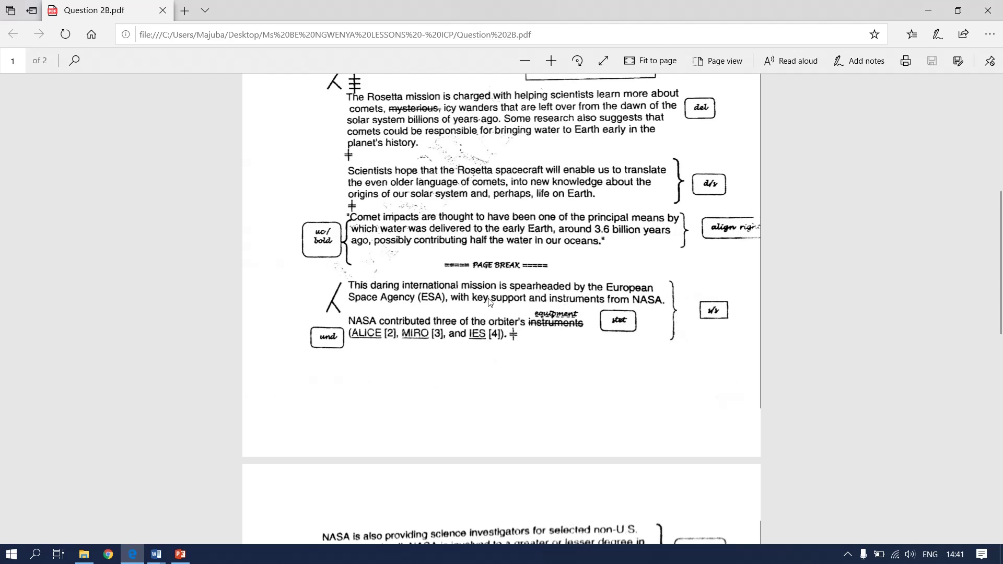
scroll(479, 340, down, 4)
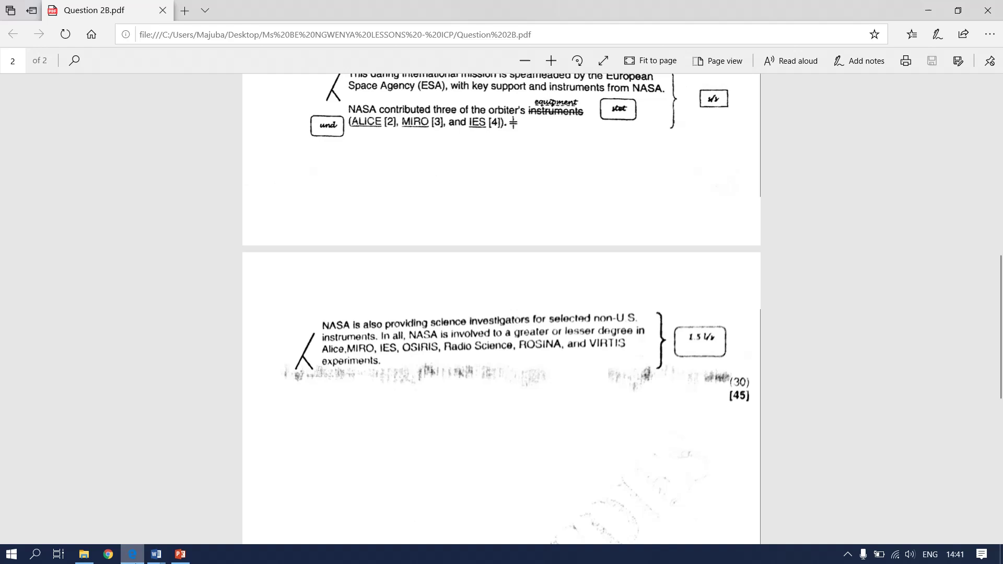
click(156, 554)
click(137, 507)
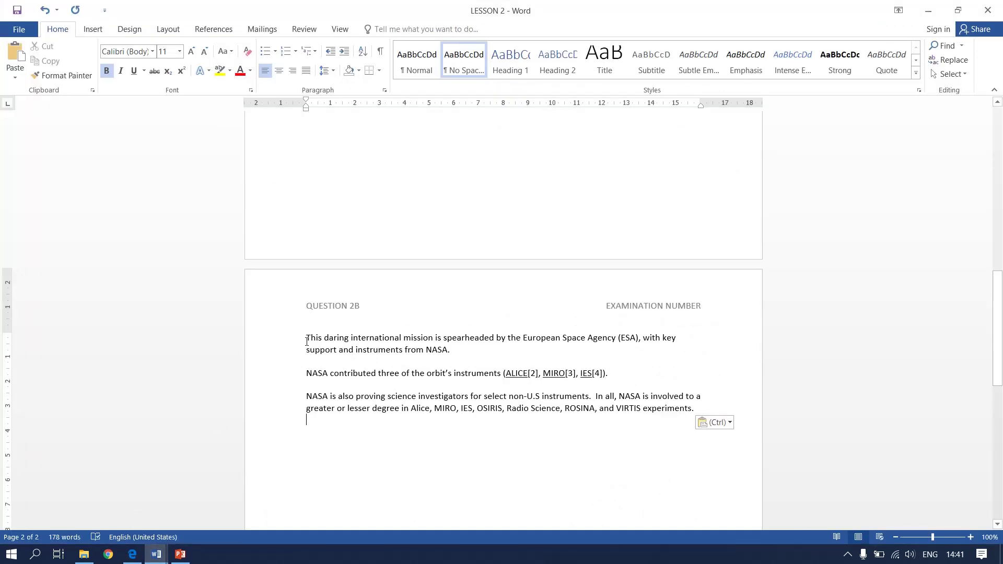
Set the first two NASA paragraphs to 1.0 single line spacing
drag(307, 338, 606, 368)
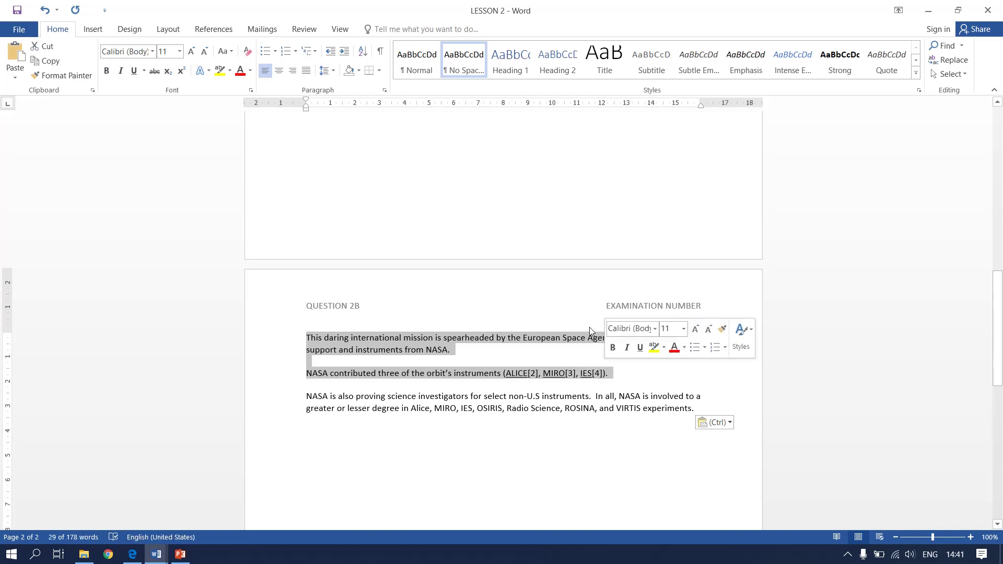
click(333, 71)
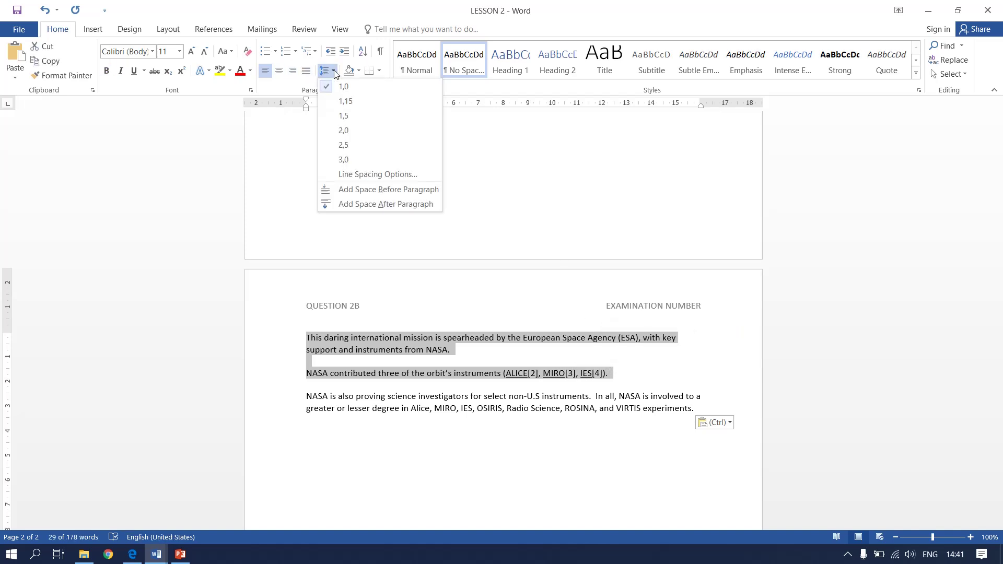
click(331, 88)
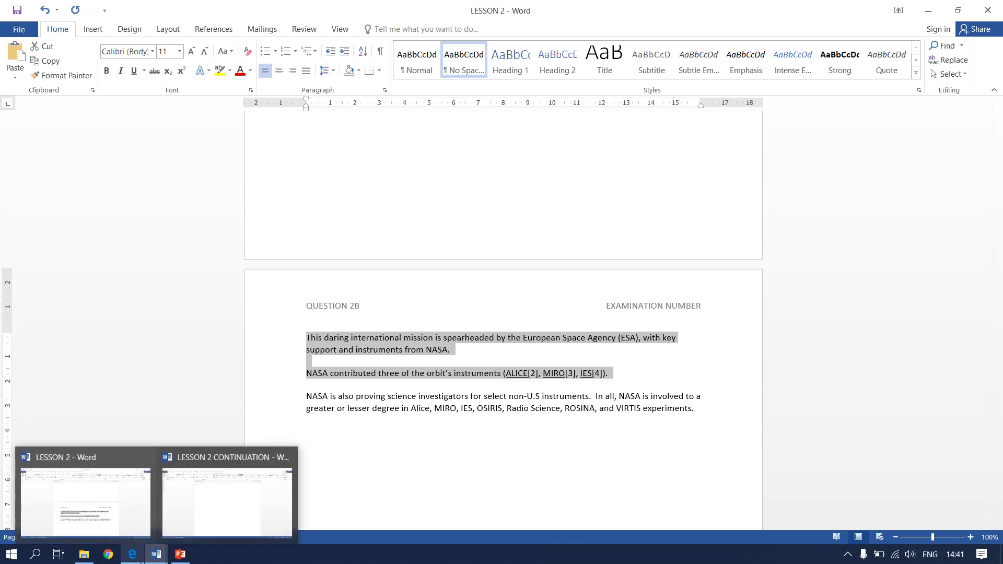
click(242, 429)
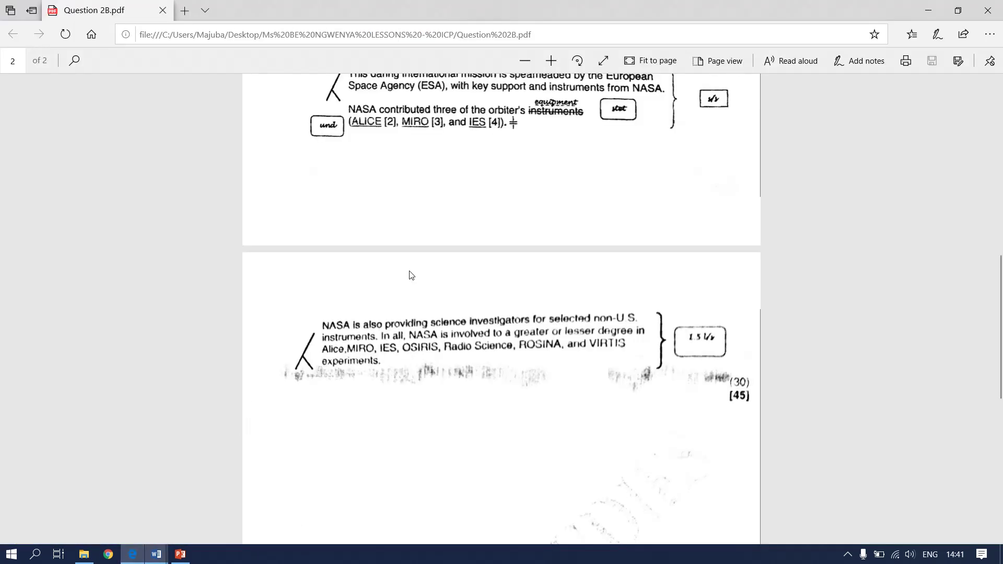
Scroll the manuscript PDF up to the Rosetta section's NASA paragraph marks
scroll(408, 276, up, 3)
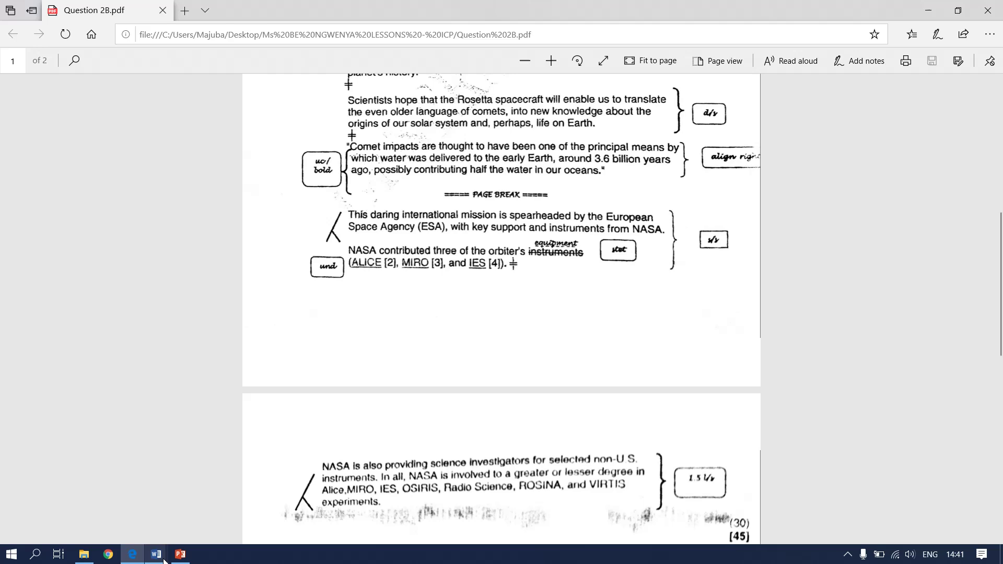
Find the sentence about NASA's instruments in LESSON 2 and recheck the manuscript marks
mouse_move(159, 557)
click(118, 505)
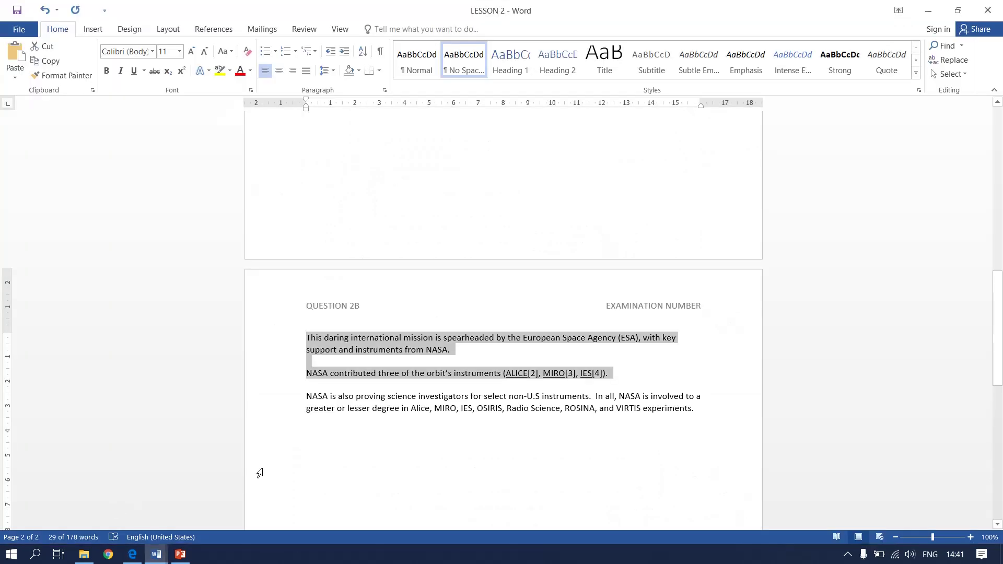
click(497, 376)
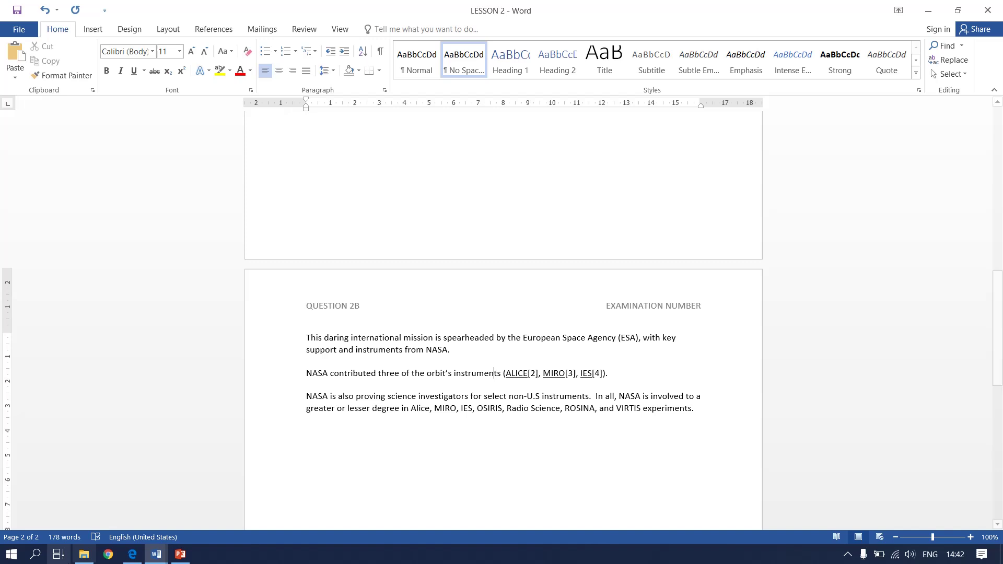
click(137, 557)
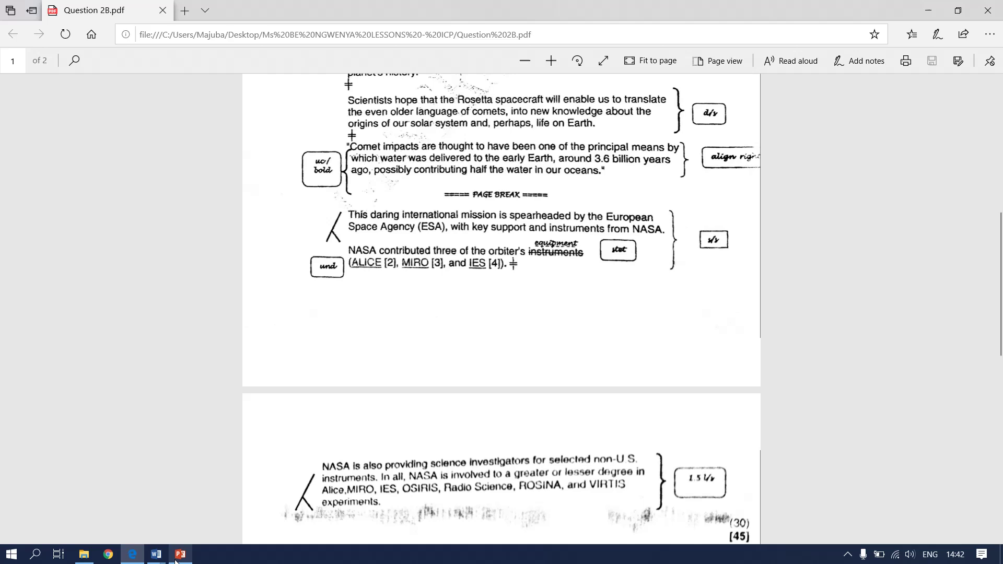
click(150, 560)
click(100, 523)
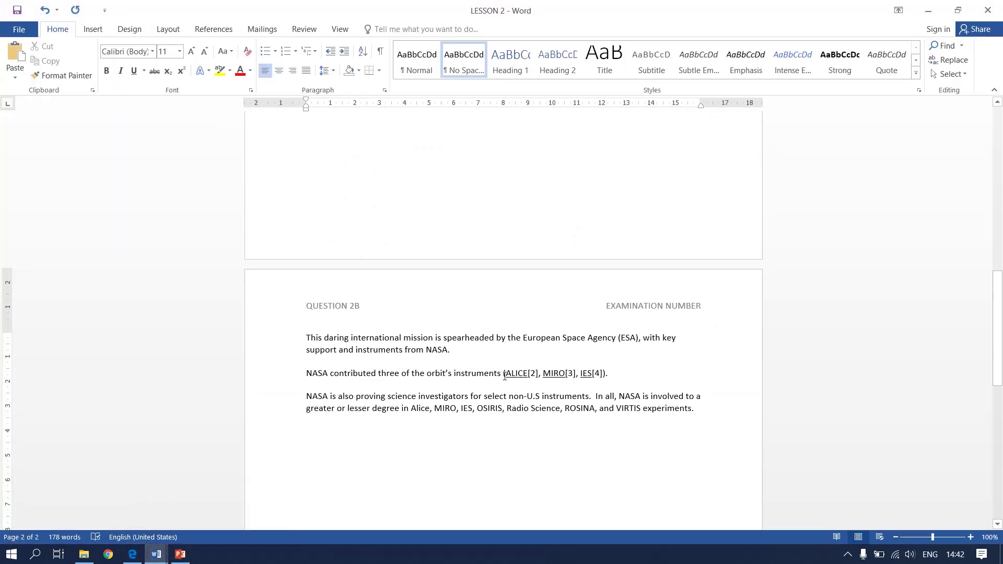
Underline the bracketed instrument names ALICE, MIRO and IES
drag(506, 373, 528, 373)
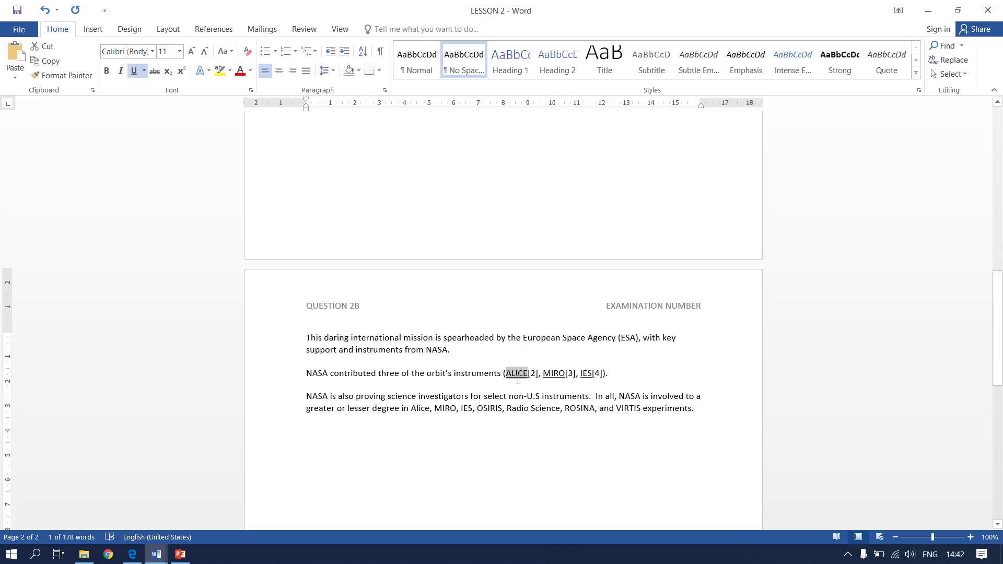
mouse_move(545, 374)
mouse_down()
mouse_move(575, 375)
mouse_move(549, 376)
mouse_move(574, 376)
mouse_move(555, 378)
mouse_move(563, 376)
mouse_up()
drag(584, 373, 592, 373)
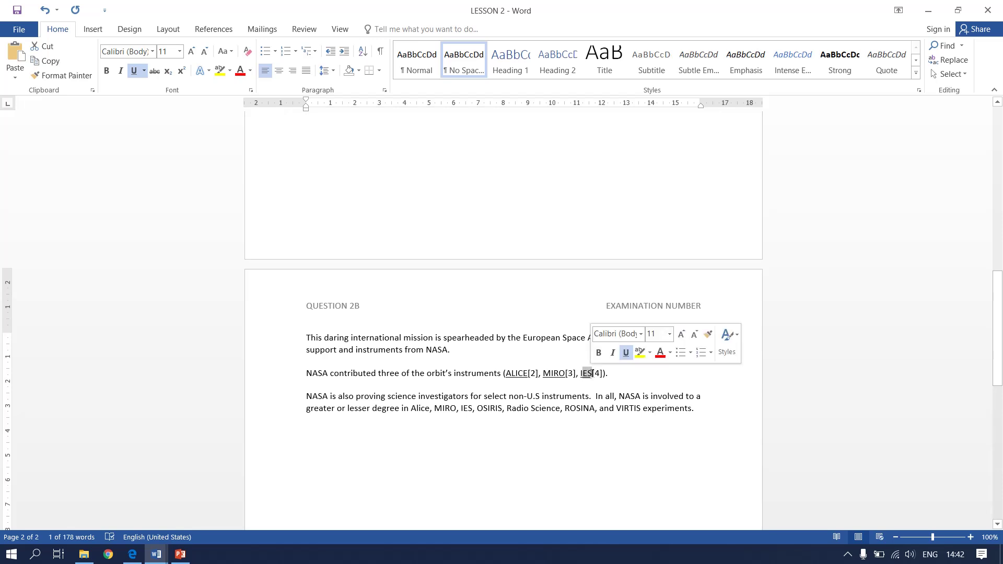
click(402, 470)
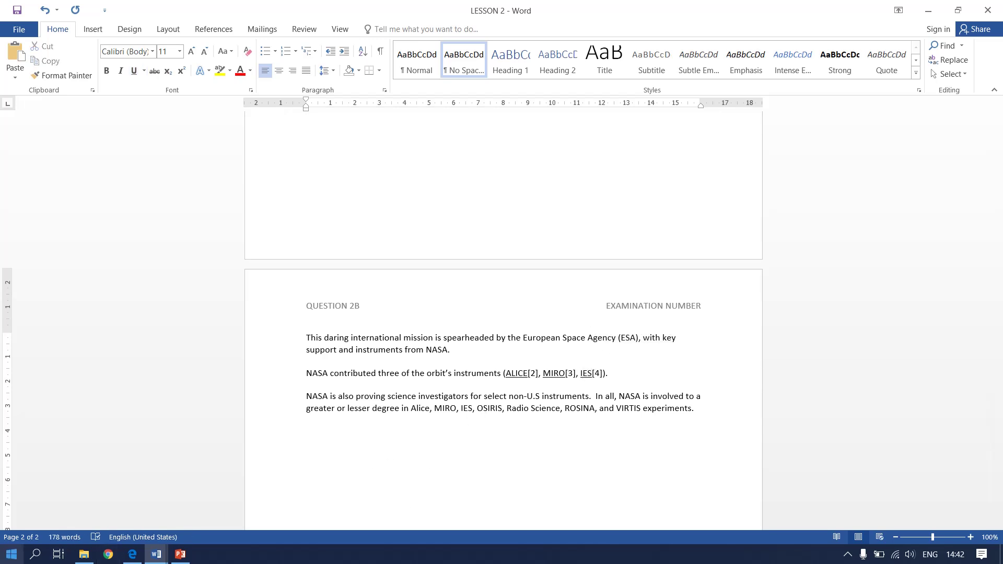
click(132, 554)
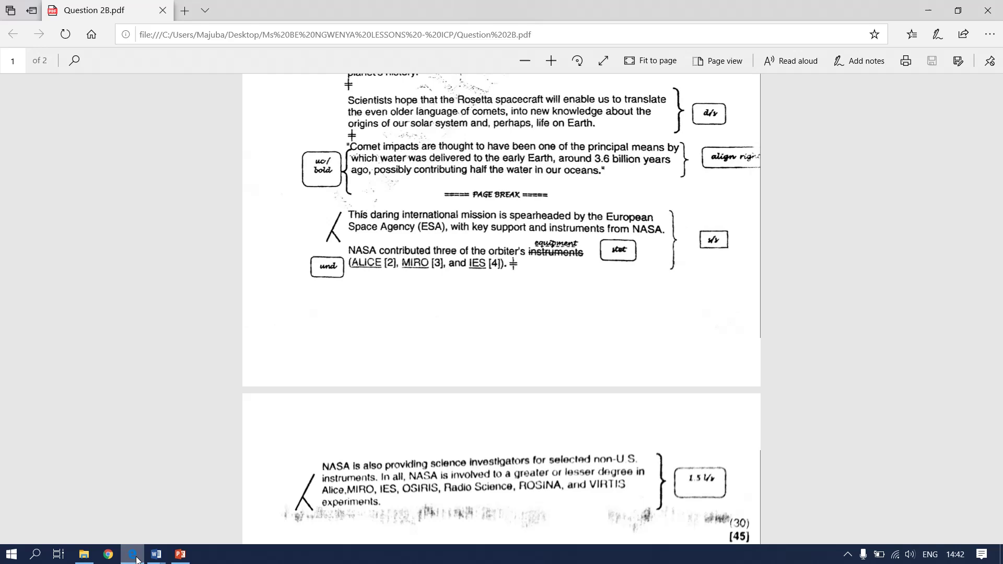
Scroll the manuscript PDF down to the final paragraph and its 1.5 spacing mark
scroll(263, 499, down, 3)
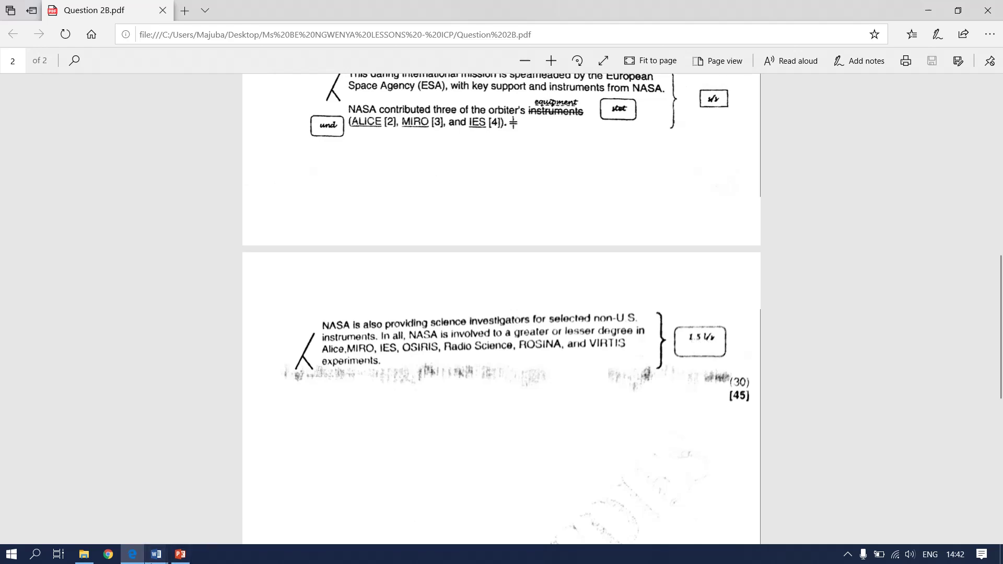
Apply 1.5 line spacing to the paragraph from 'NASA is also proving' to 'experiments'
mouse_move(156, 553)
click(136, 512)
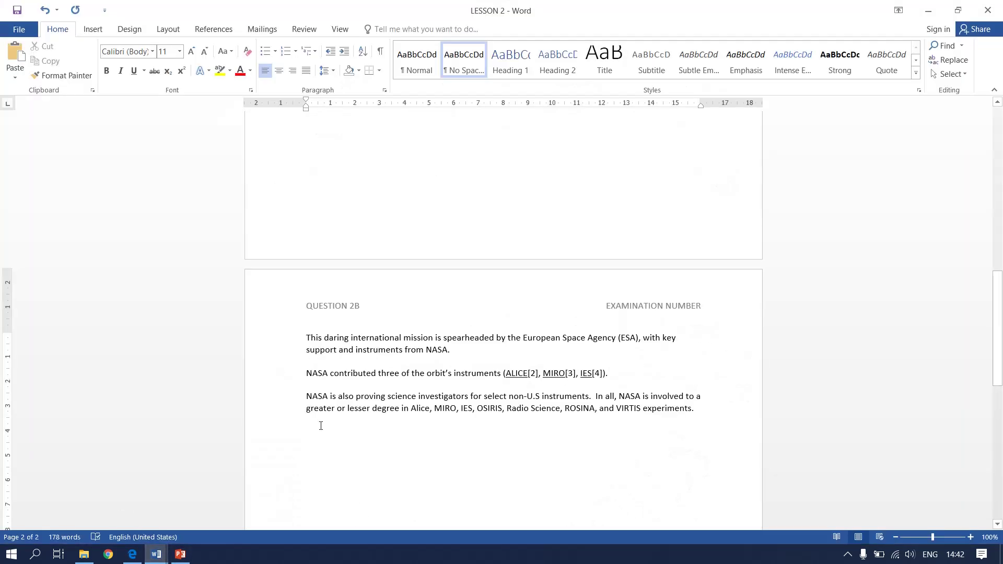
drag(306, 396, 402, 425)
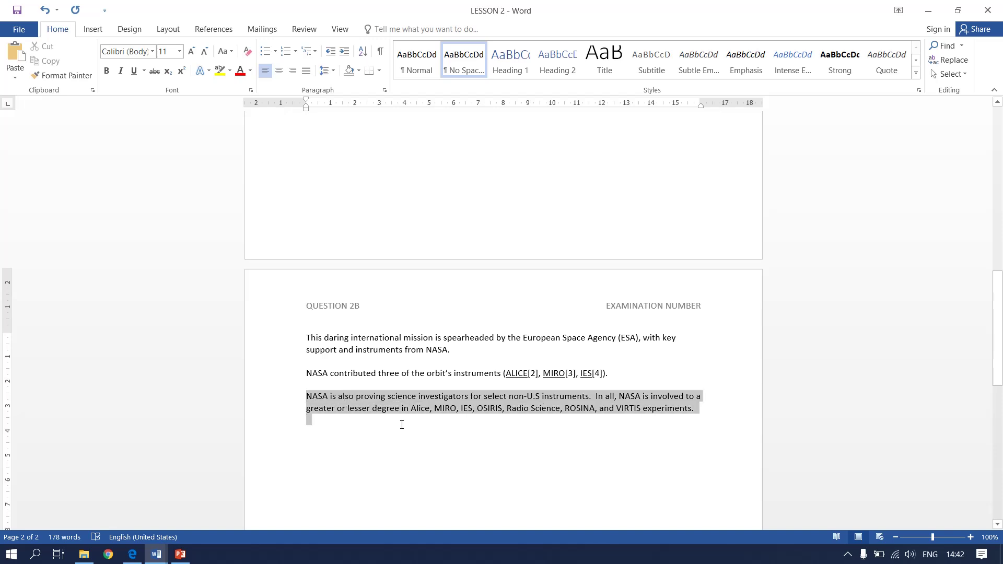
drag(572, 419, 699, 409)
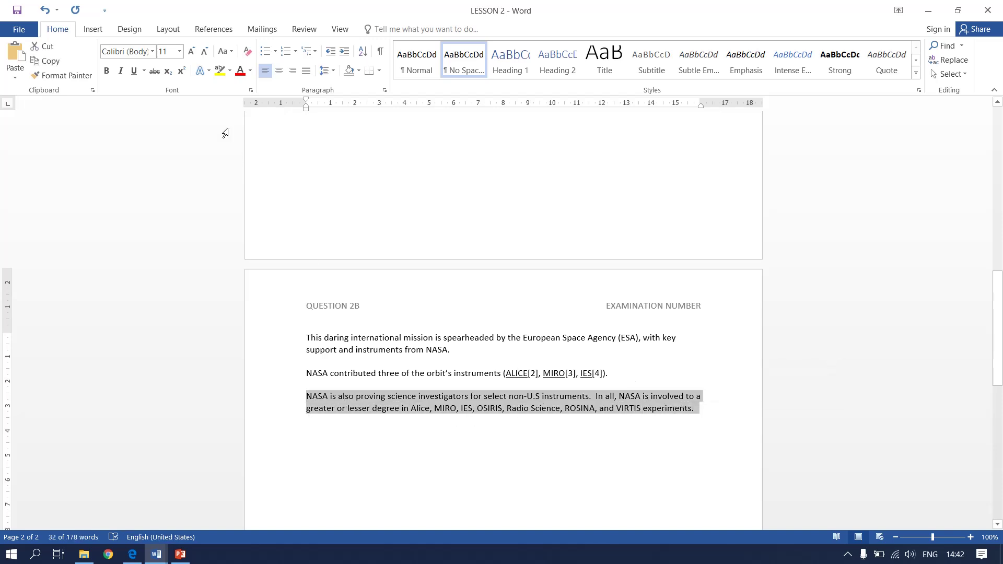
click(333, 71)
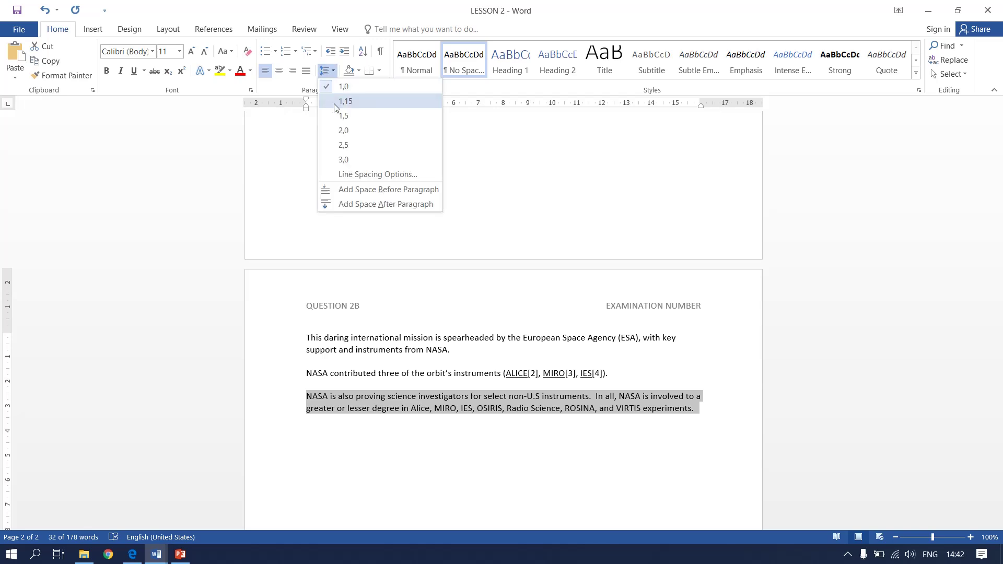
click(341, 116)
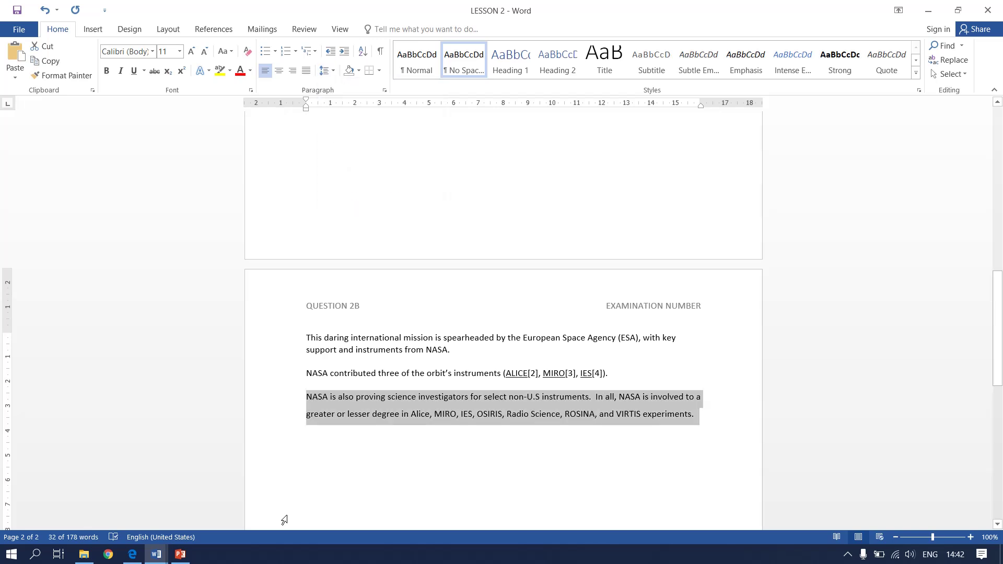
click(366, 469)
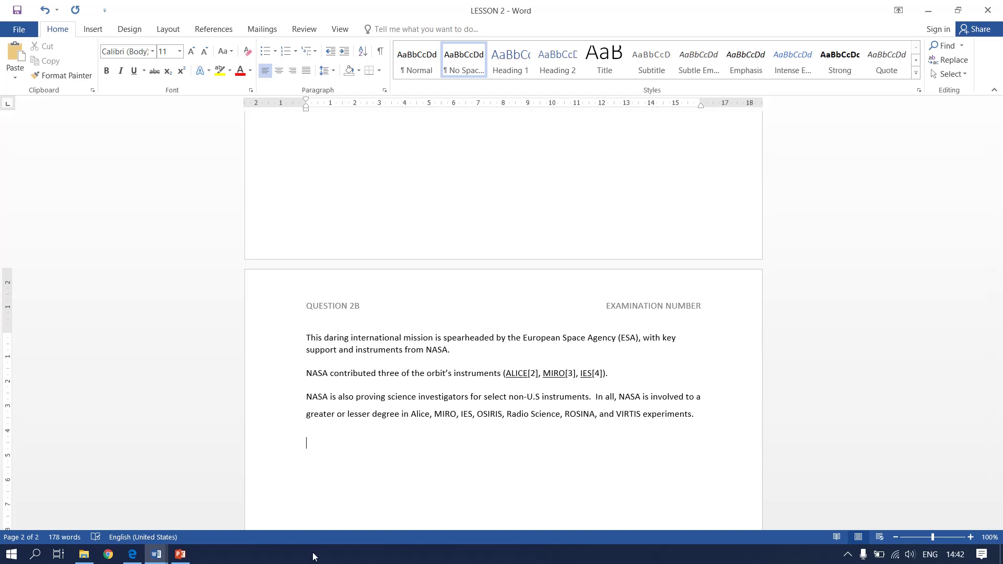
scroll(399, 315, up, 10)
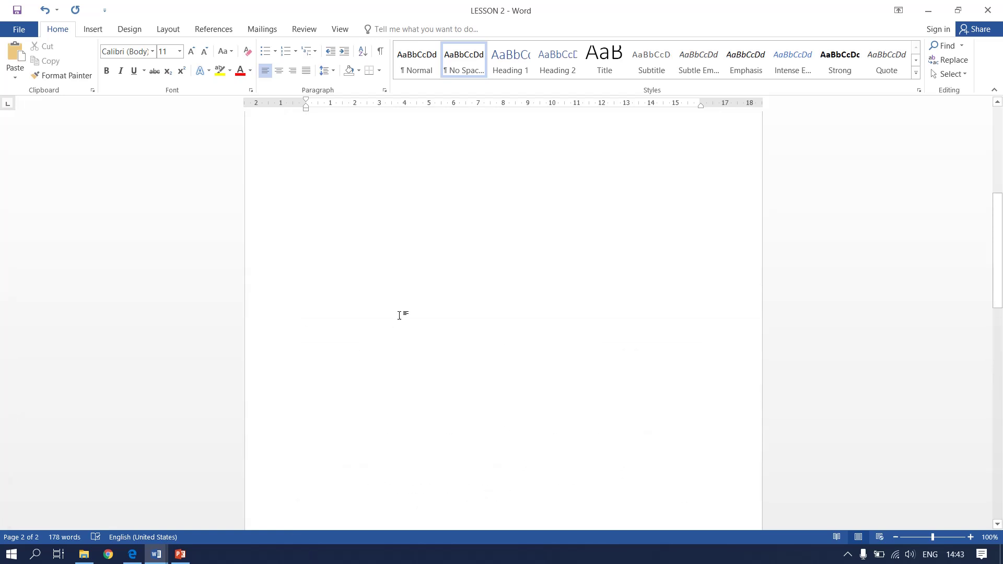
scroll(399, 315, up, 10)
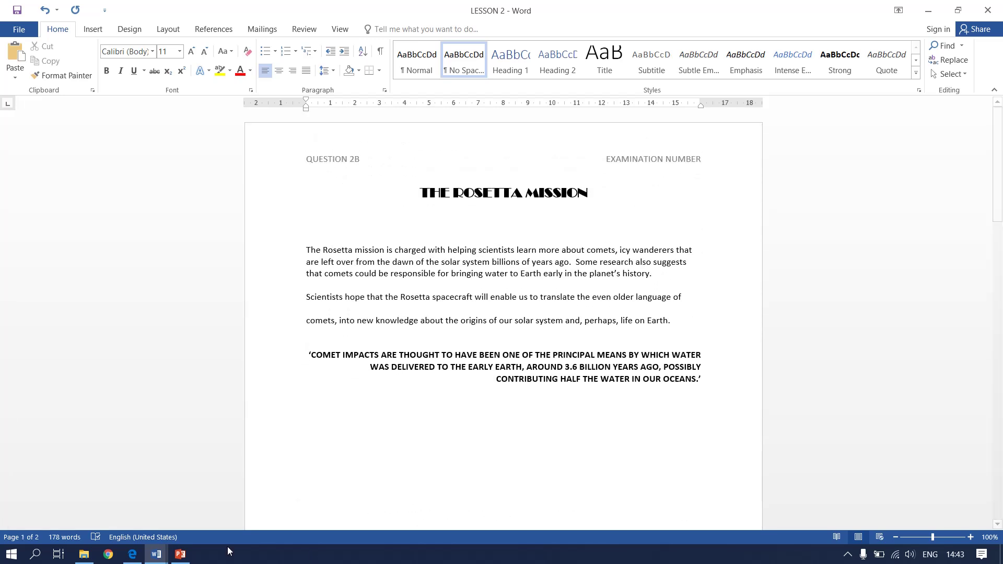
Reread the numbered instructions at the top of the manuscript PDF
click(132, 553)
scroll(523, 199, up, 2)
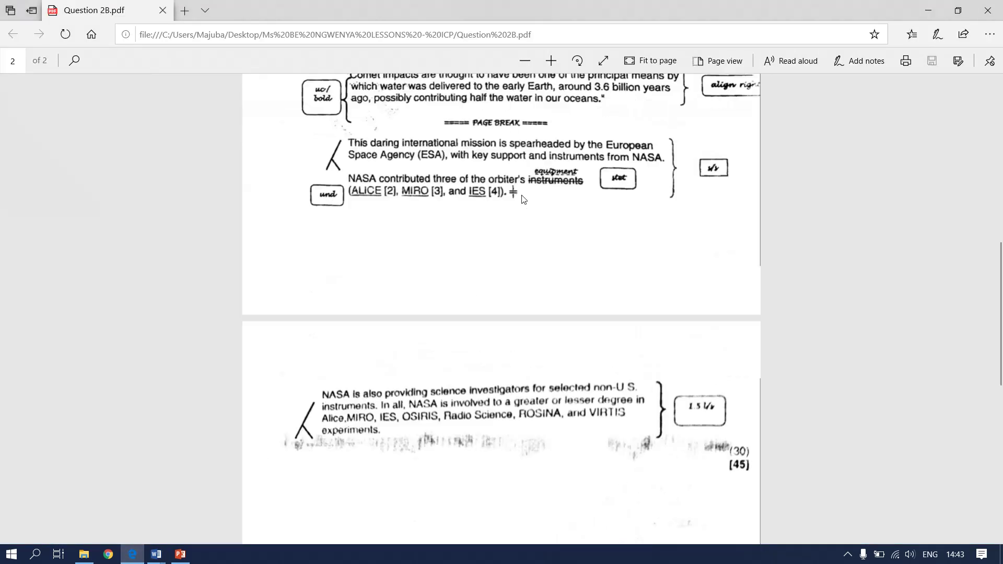
scroll(523, 199, up, 10)
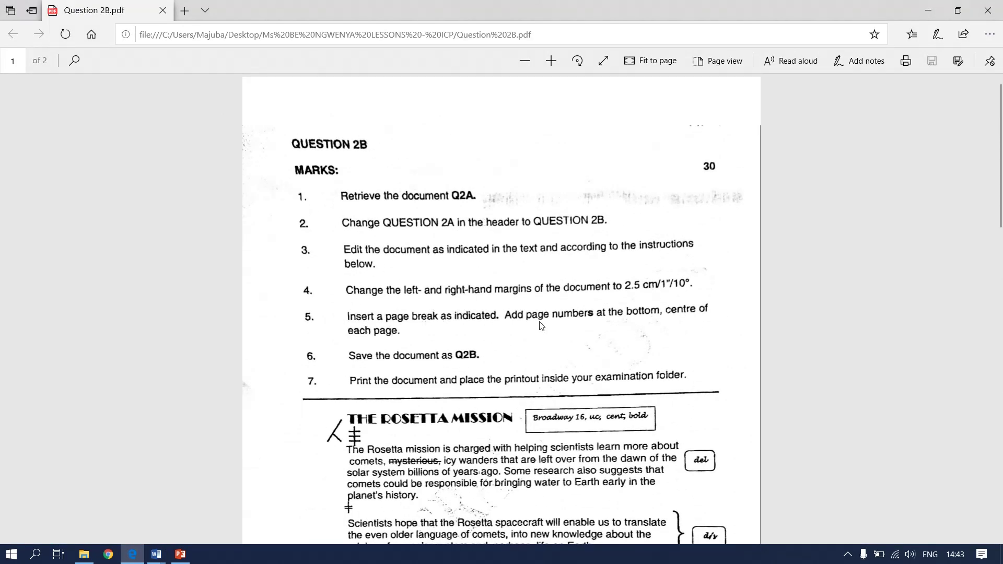
scroll(548, 400, down, 10)
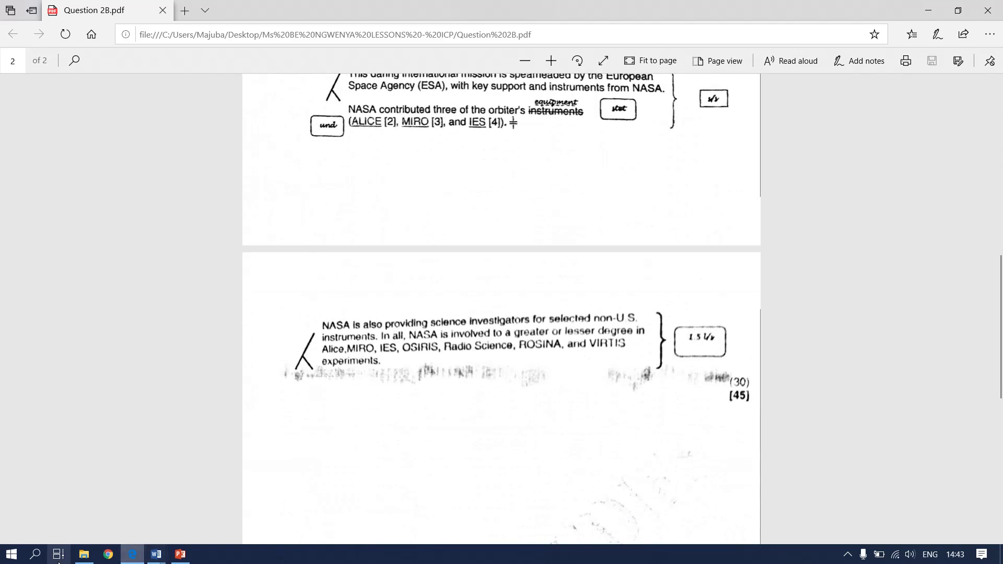
mouse_move(159, 555)
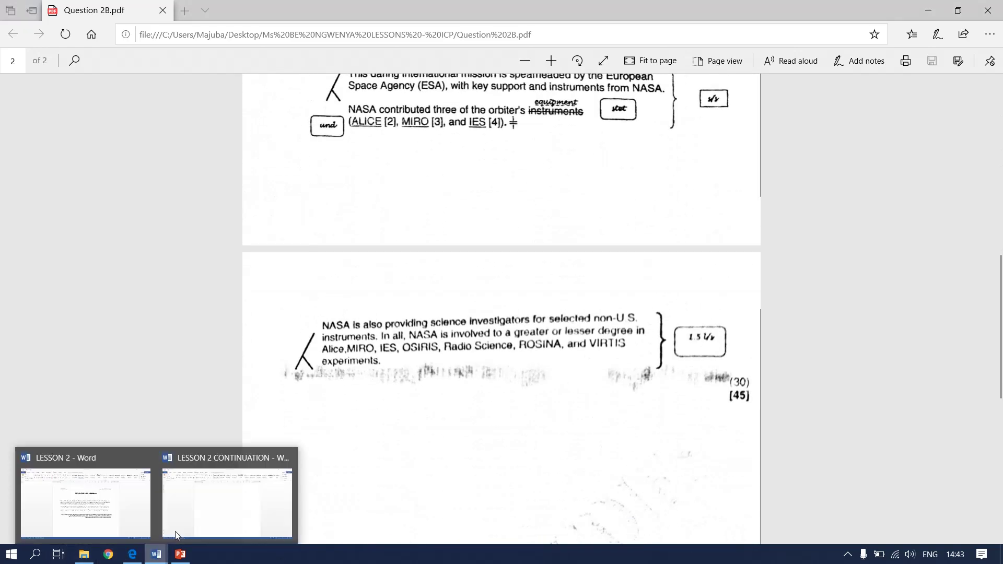
click(137, 520)
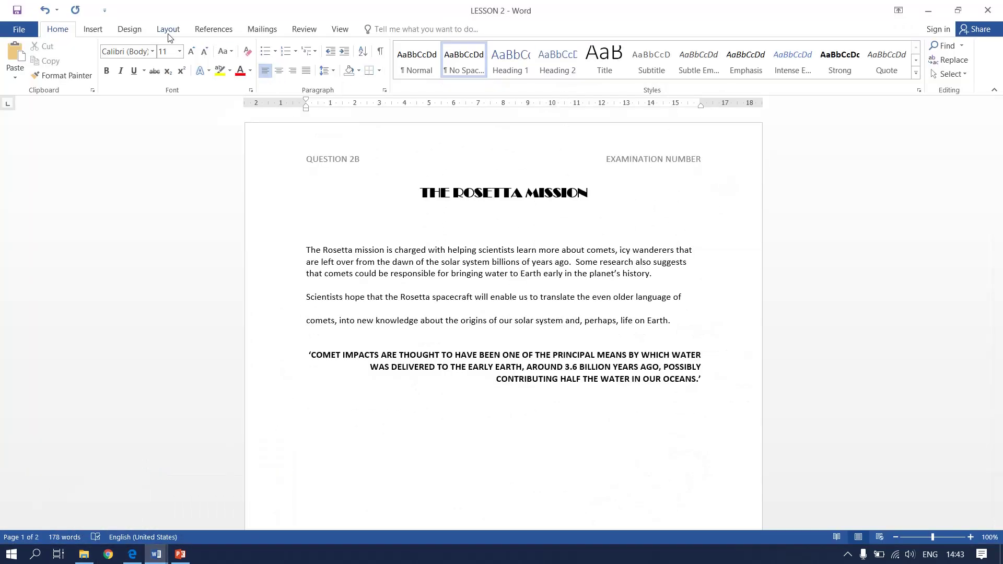
Insert Plain Number 2 page numbers centred at the bottom of every page
click(93, 29)
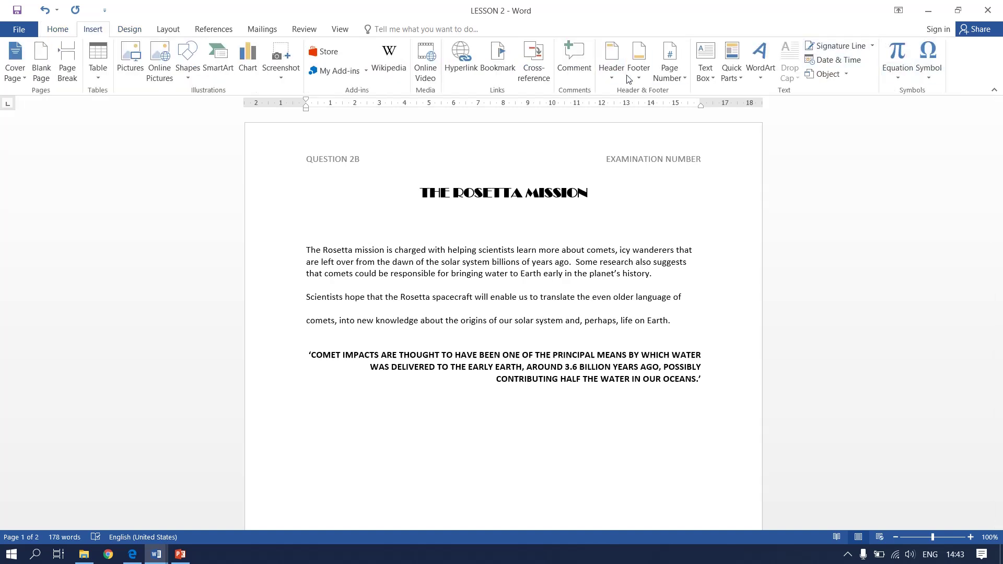
click(676, 78)
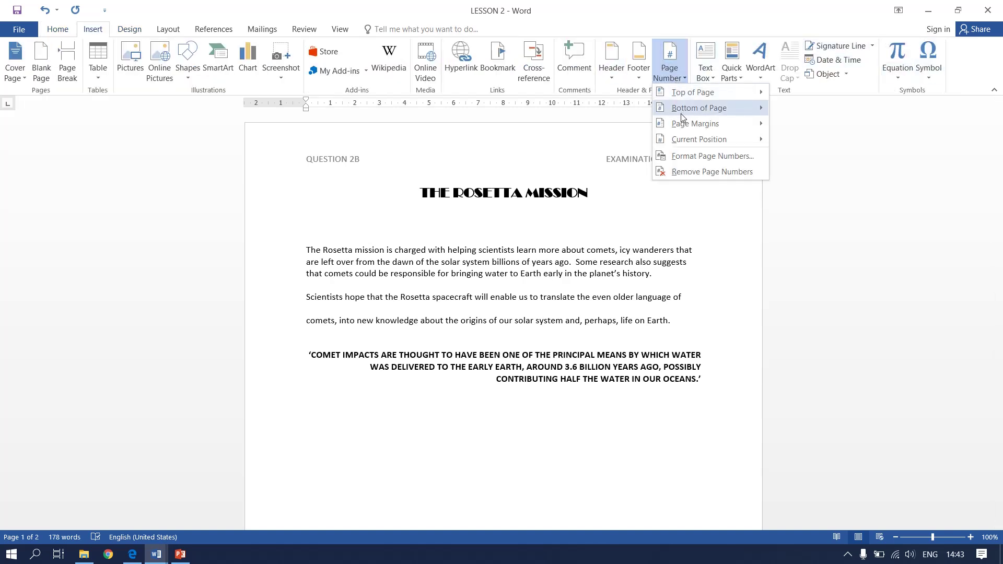
mouse_move(682, 114)
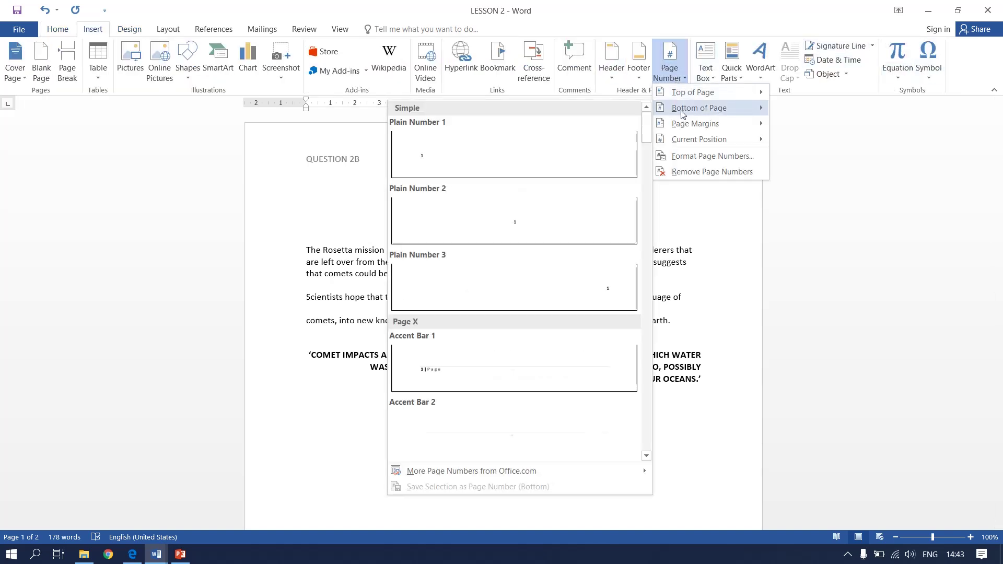
click(528, 220)
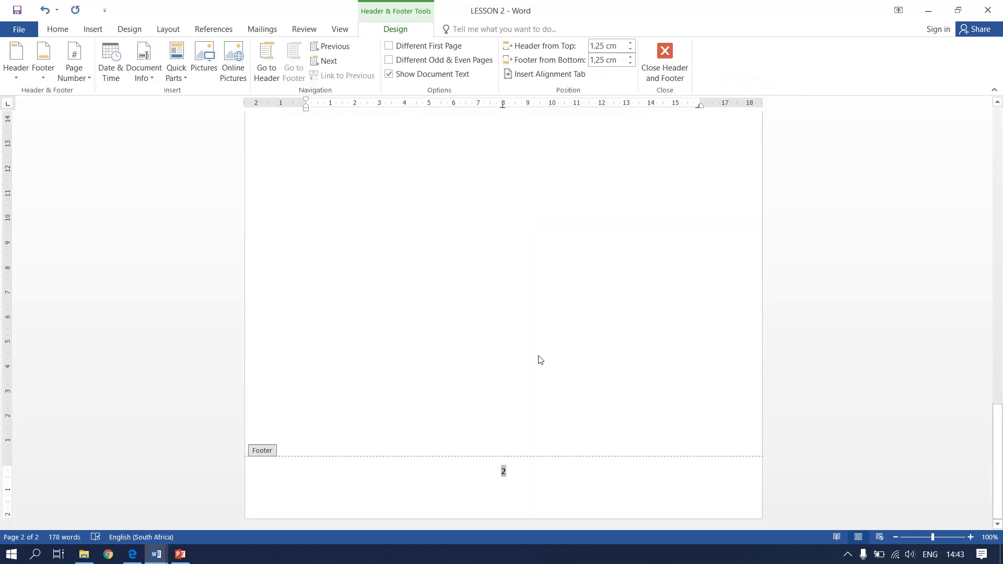
scroll(538, 340, up, 6)
Close the footer and scroll both pages to confirm numbers 1 and 2 are centred
click(665, 62)
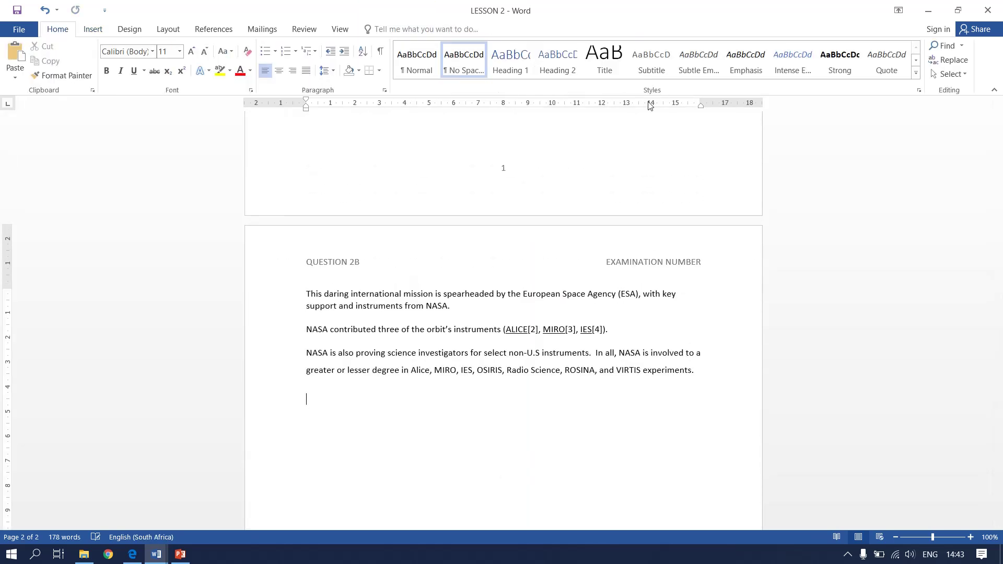
scroll(587, 222, up, 10)
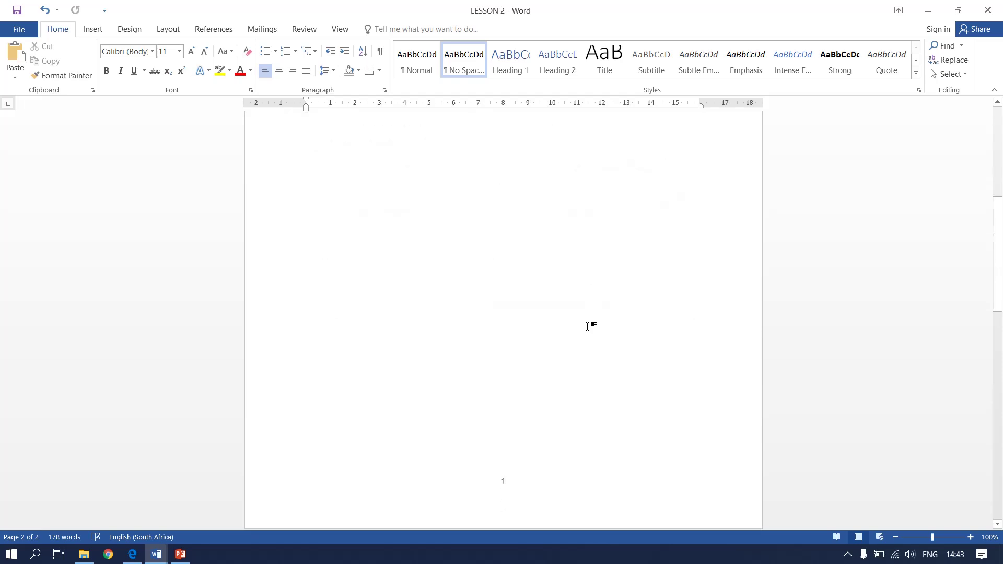
scroll(523, 366, down, 6)
scroll(512, 355, down, 9)
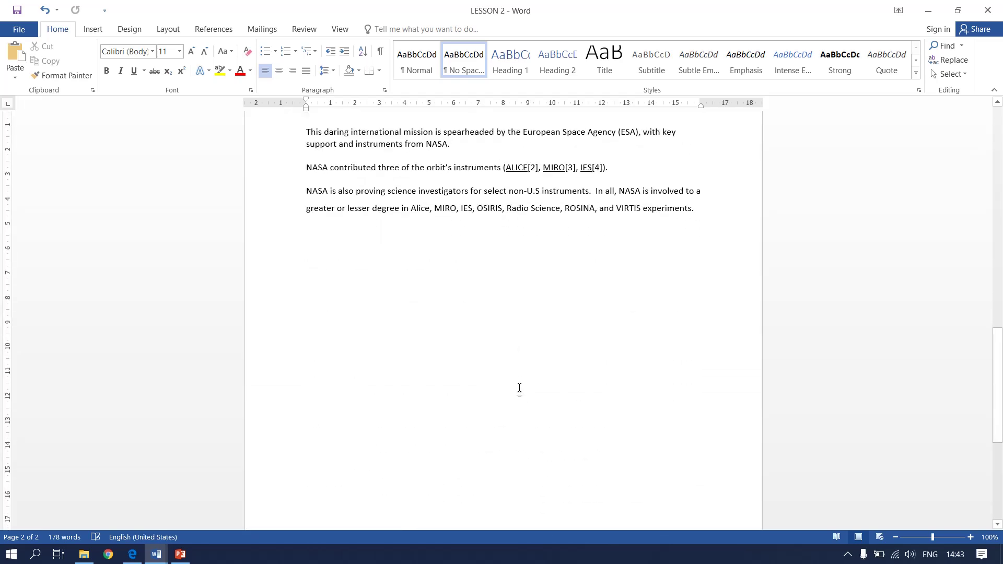
scroll(517, 444, down, 8)
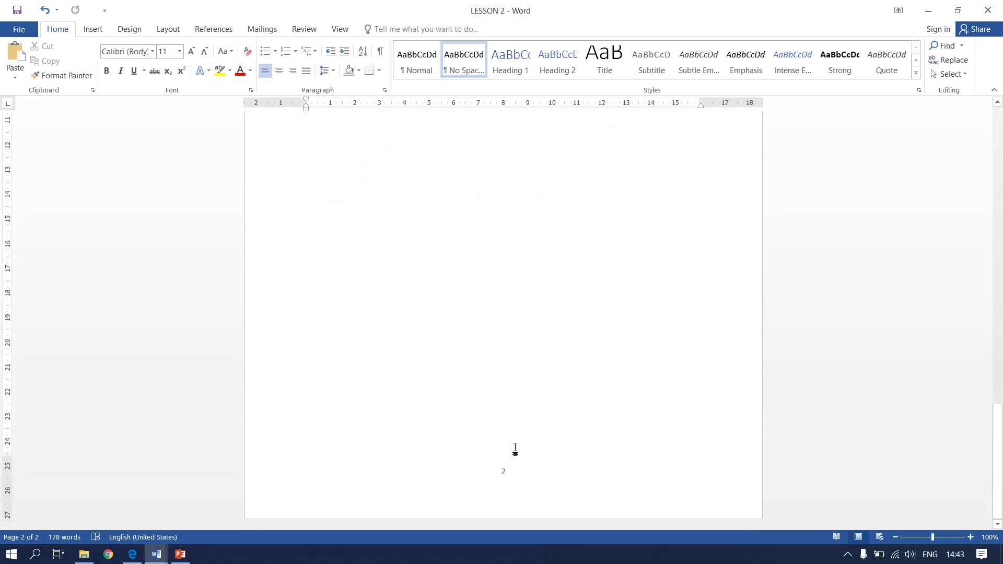
scroll(513, 445, up, 8)
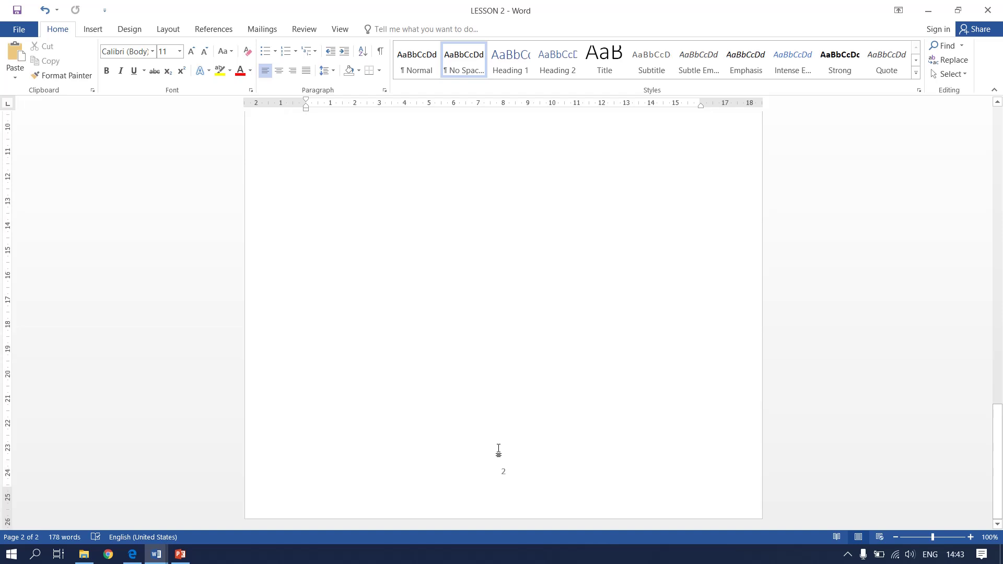
scroll(500, 447, up, 10)
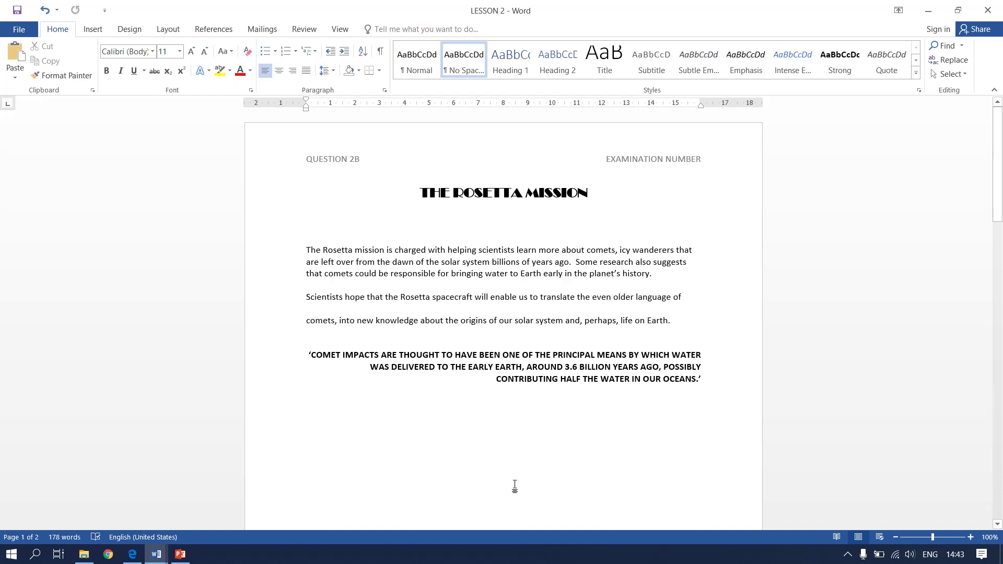
click(848, 555)
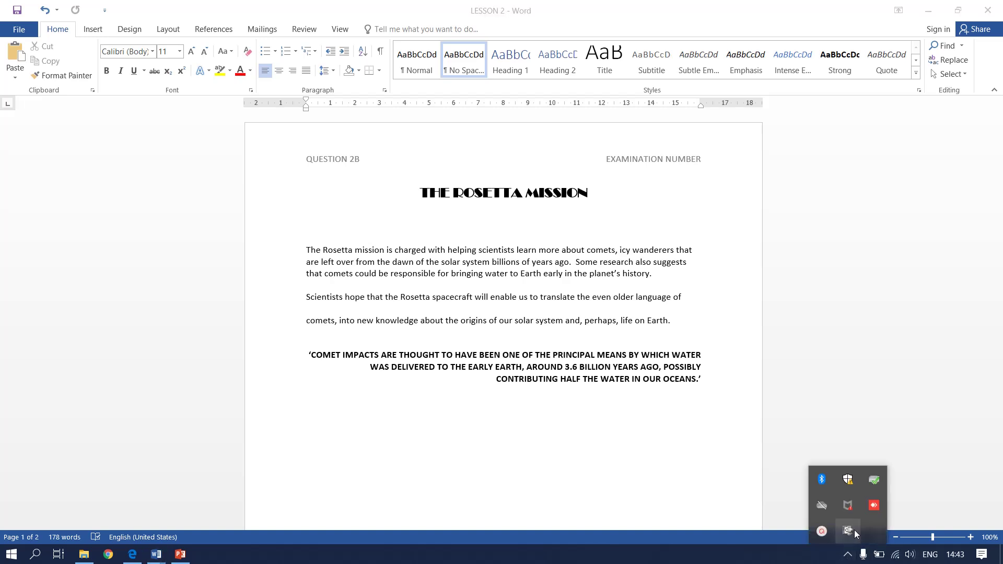
click(822, 532)
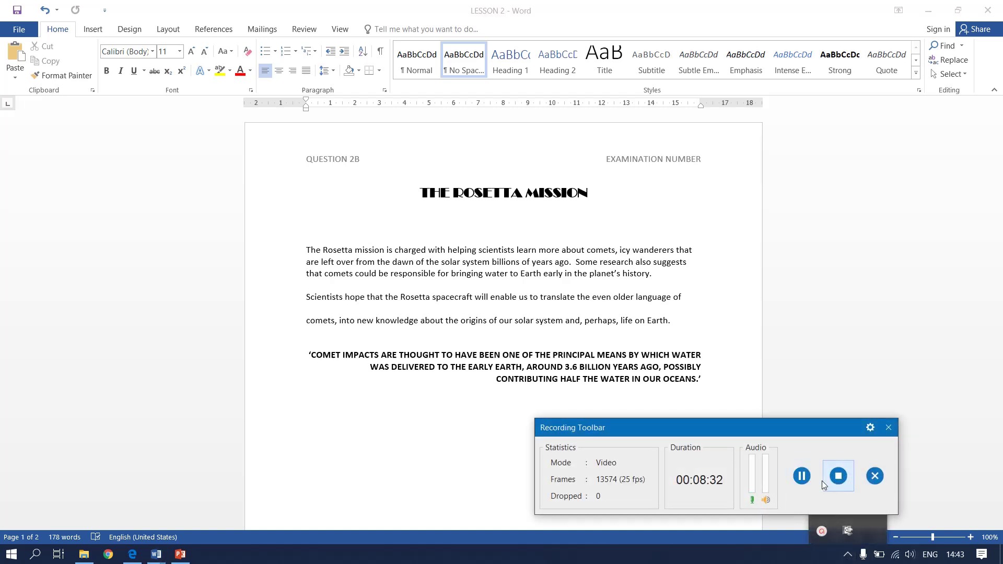